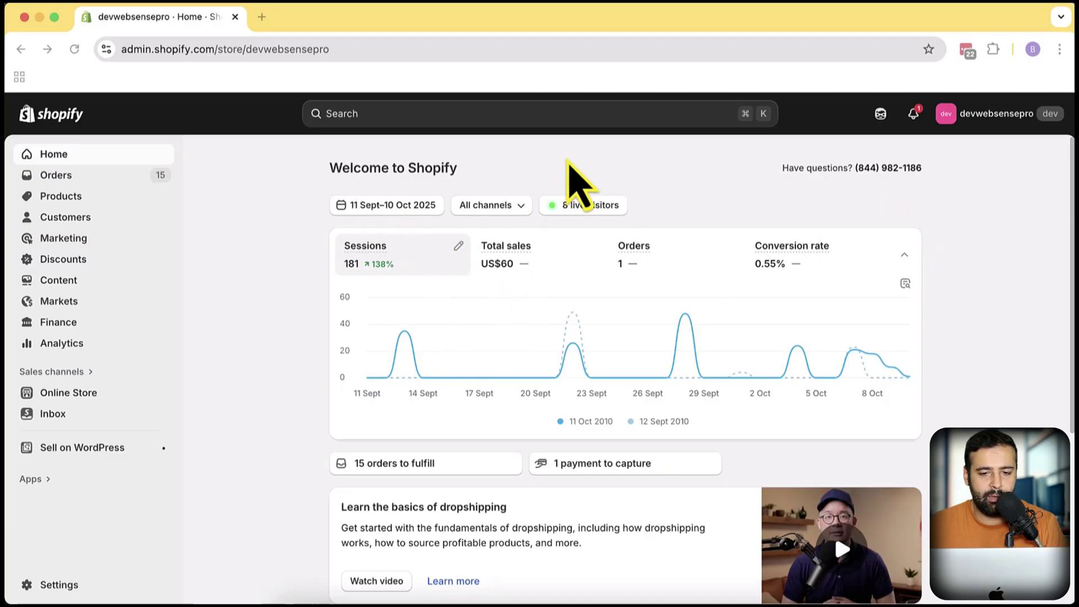
# Step: Switch to the Microsoft Advertising browser window and view the help article on setting up UET tags using Shopify
pyautogui.press('super+grave')
pyautogui.click(366, 49)
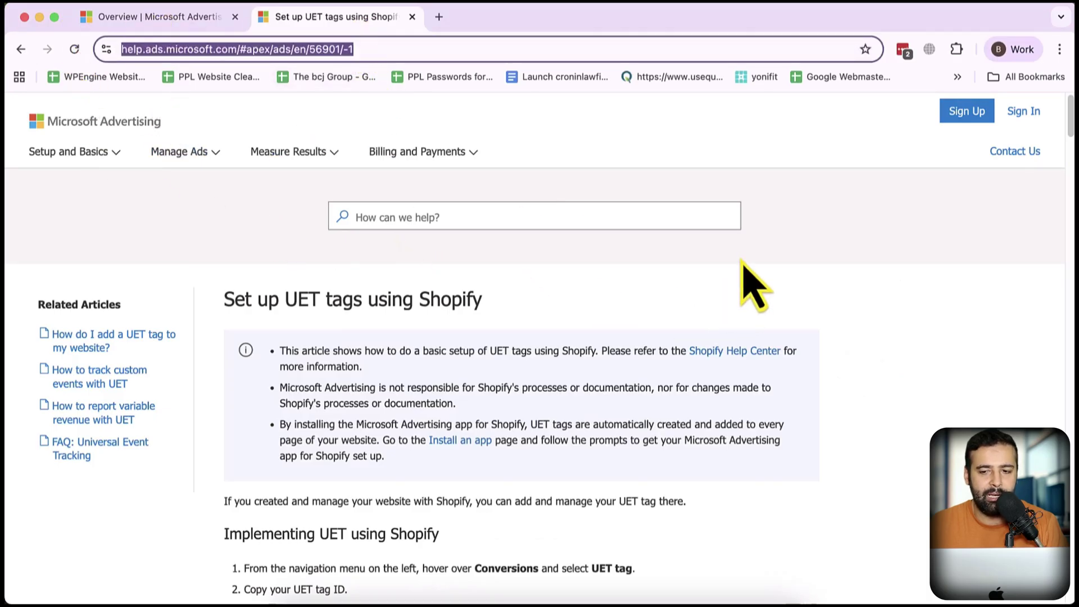
pyautogui.scroll(-3, 807, 265)
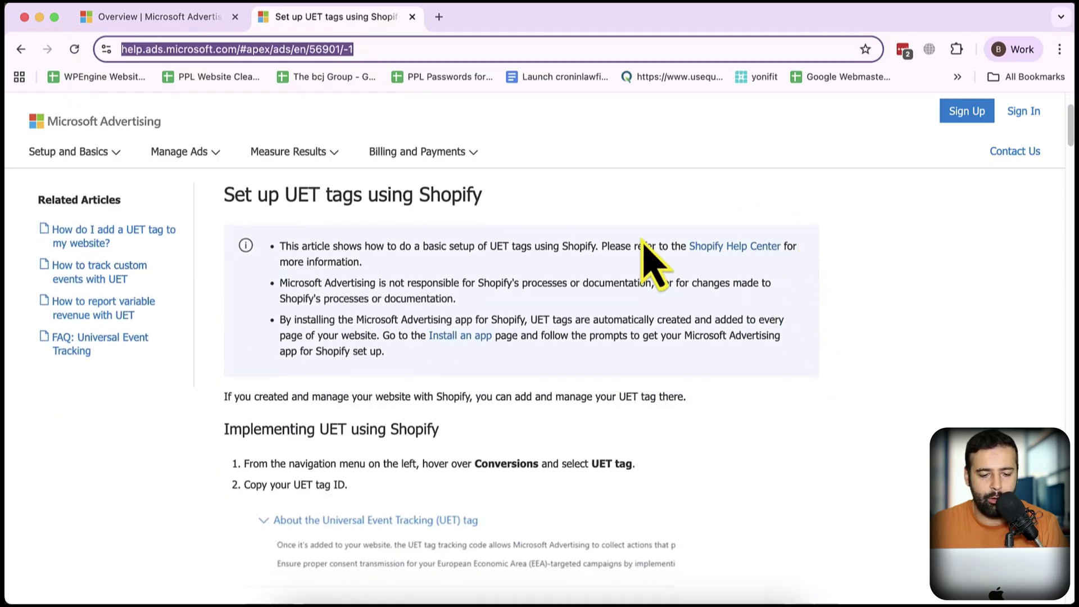
# Step: Go to the UET tags of the Microsoft Advertising account and start creating an additional UET tag
pyautogui.click(175, 20)
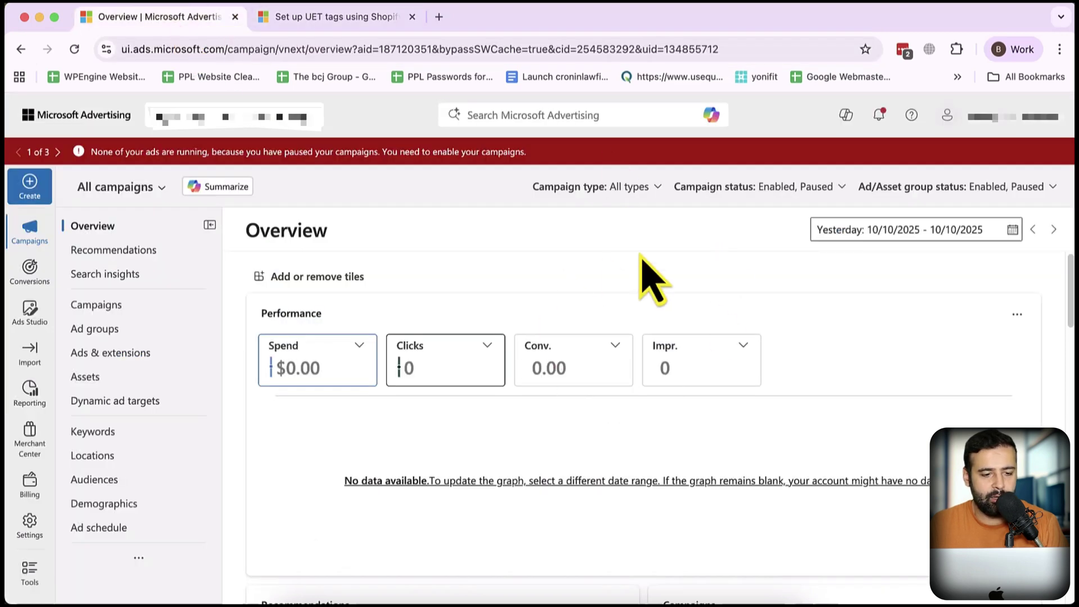
pyautogui.moveTo(32, 286)
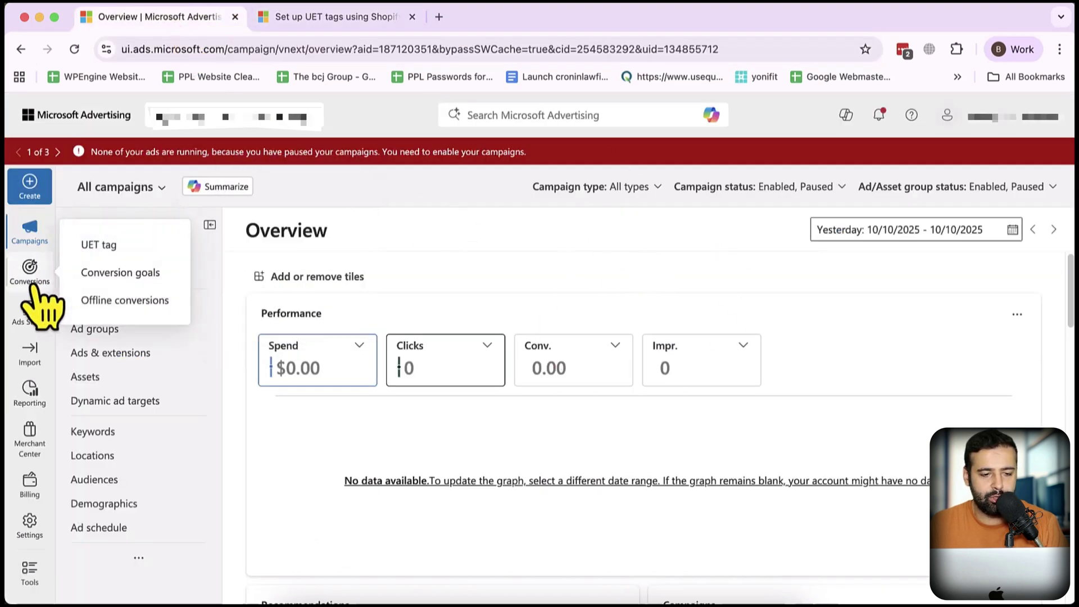
pyautogui.click(99, 248)
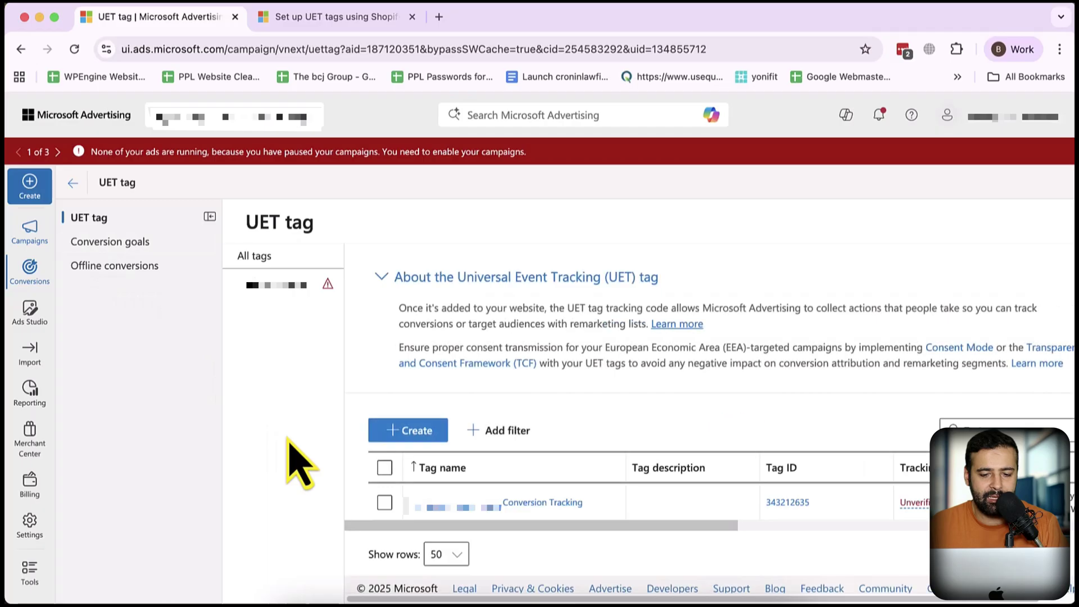
pyautogui.click(427, 432)
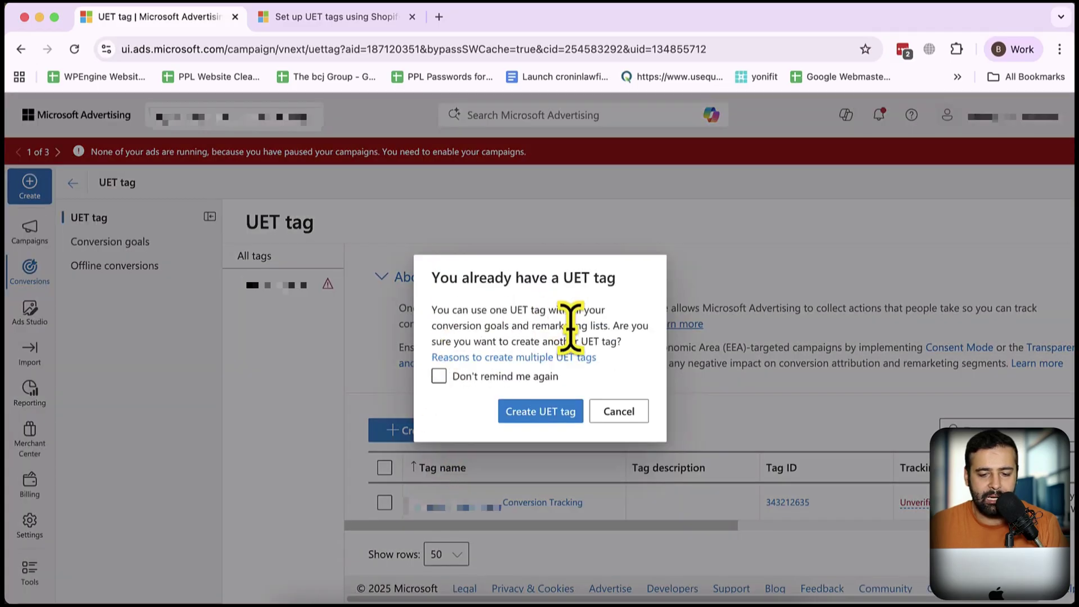
pyautogui.click(551, 416)
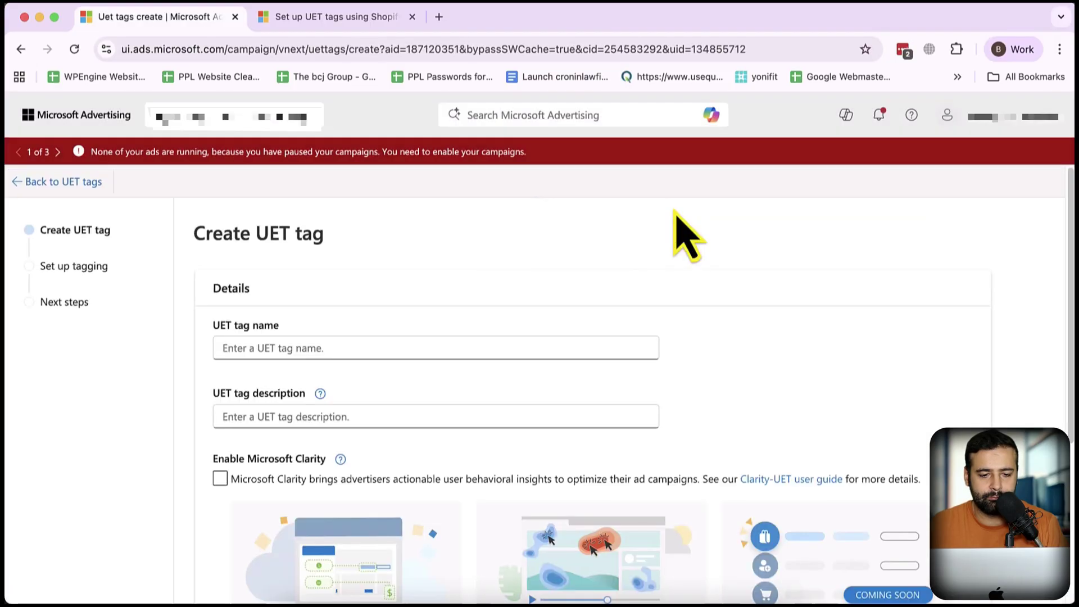
# Step: Name the UET tag "Shopify Conversion Tracking", leave its description empty, keep Microsoft Clarity enabled, and save the details
pyautogui.click(332, 349)
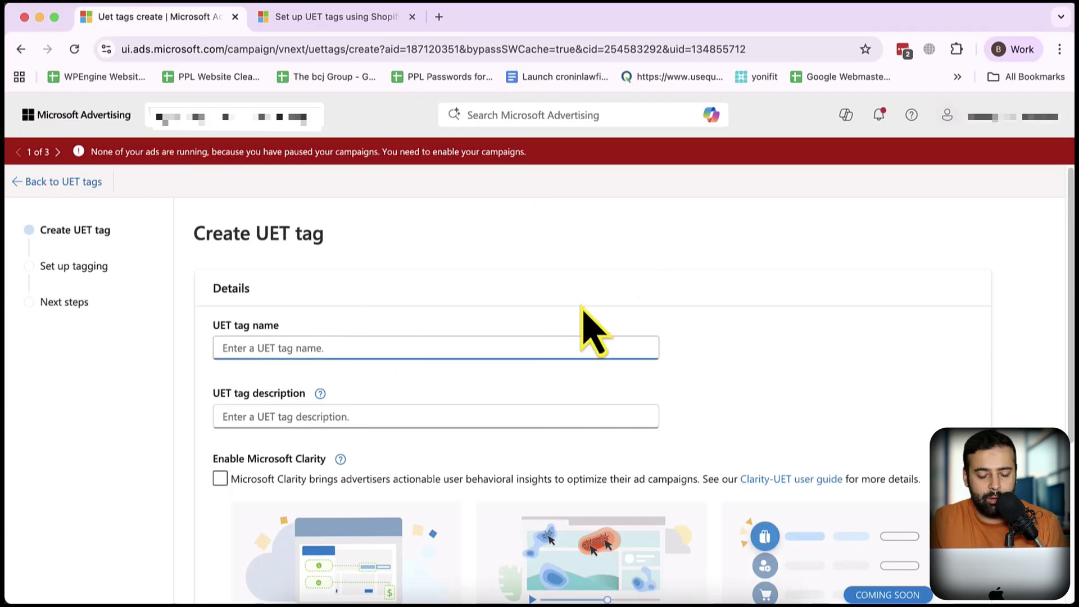
pyautogui.write('Shopify Conversion Tracking')
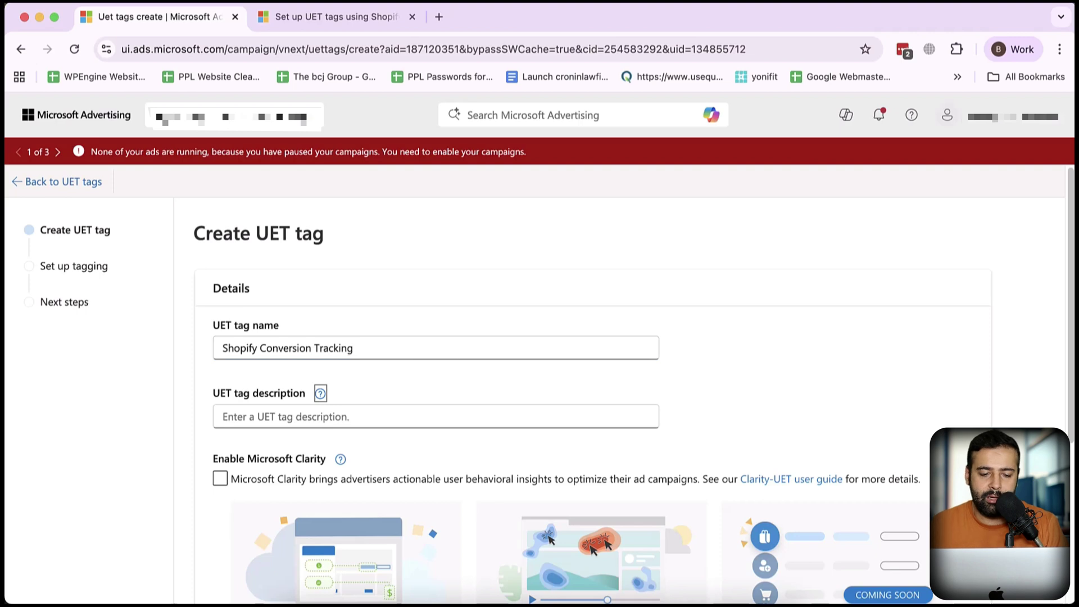
pyautogui.click(466, 416)
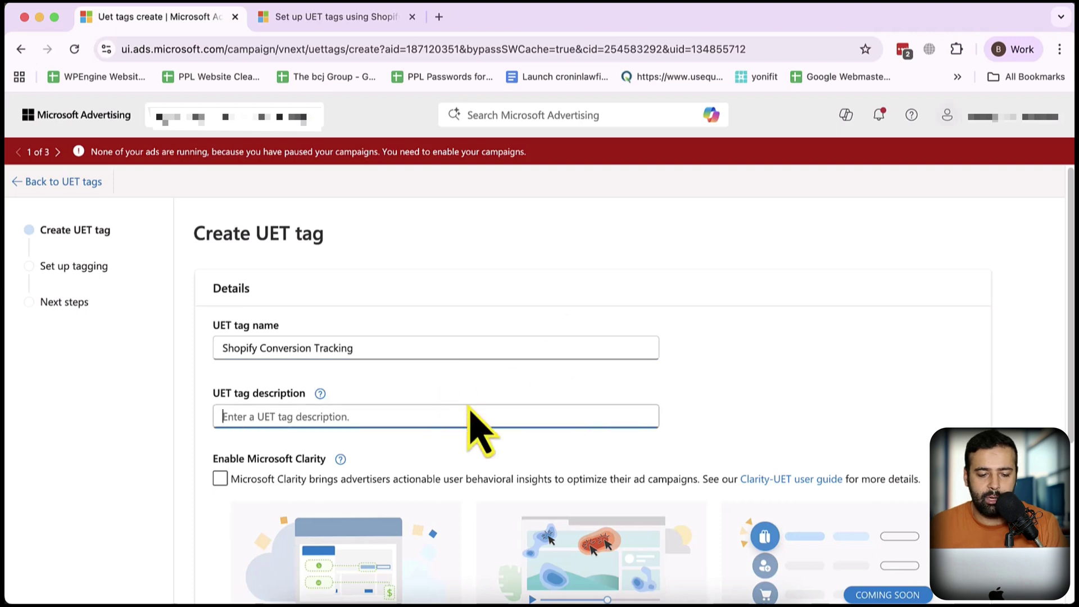
pyautogui.scroll(-5, 534, 315)
pyautogui.click(408, 298)
pyautogui.scroll(2, 393, 326)
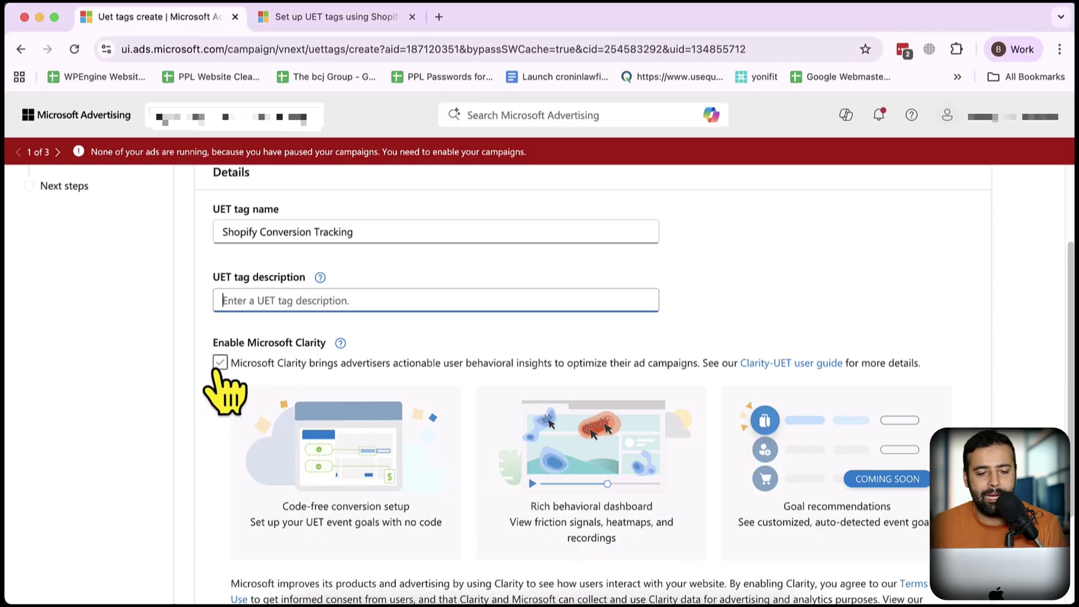
pyautogui.click(218, 366)
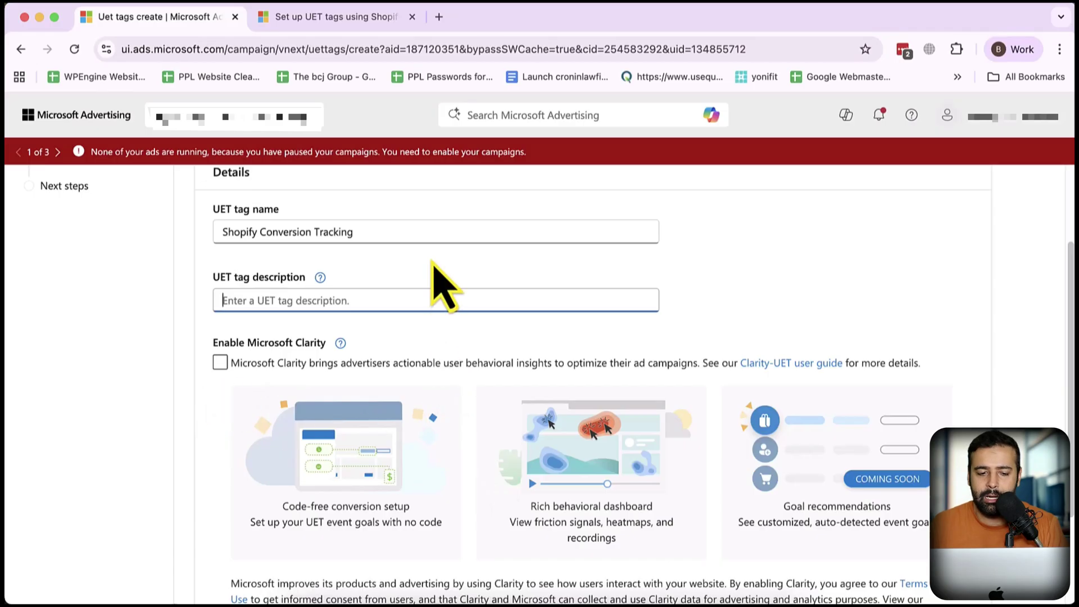
pyautogui.scroll(-1, 393, 337)
pyautogui.scroll(-4, 435, 267)
pyautogui.click(425, 242)
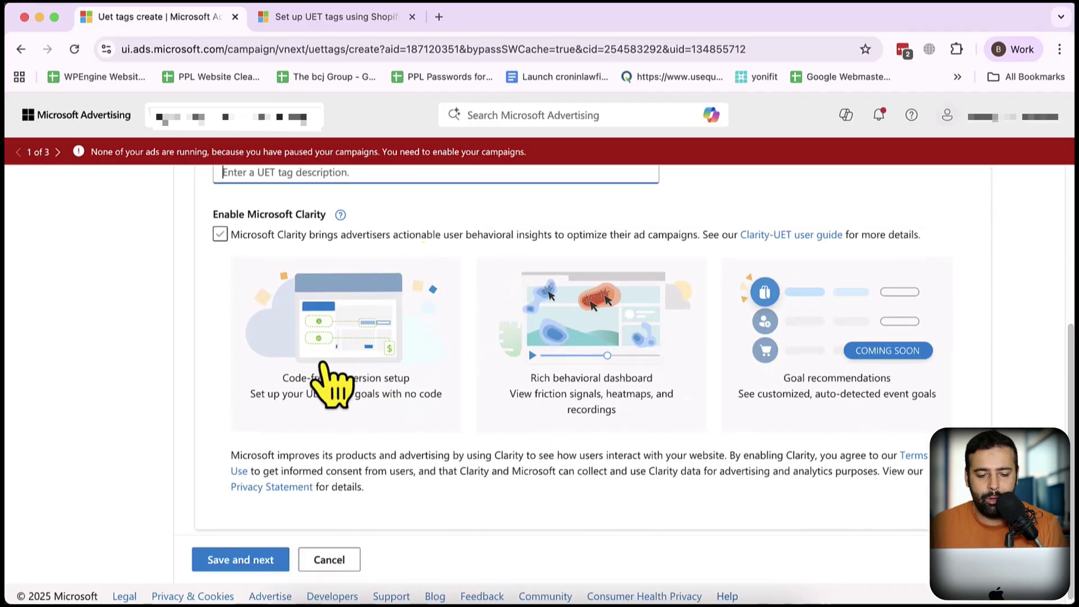
pyautogui.click(247, 561)
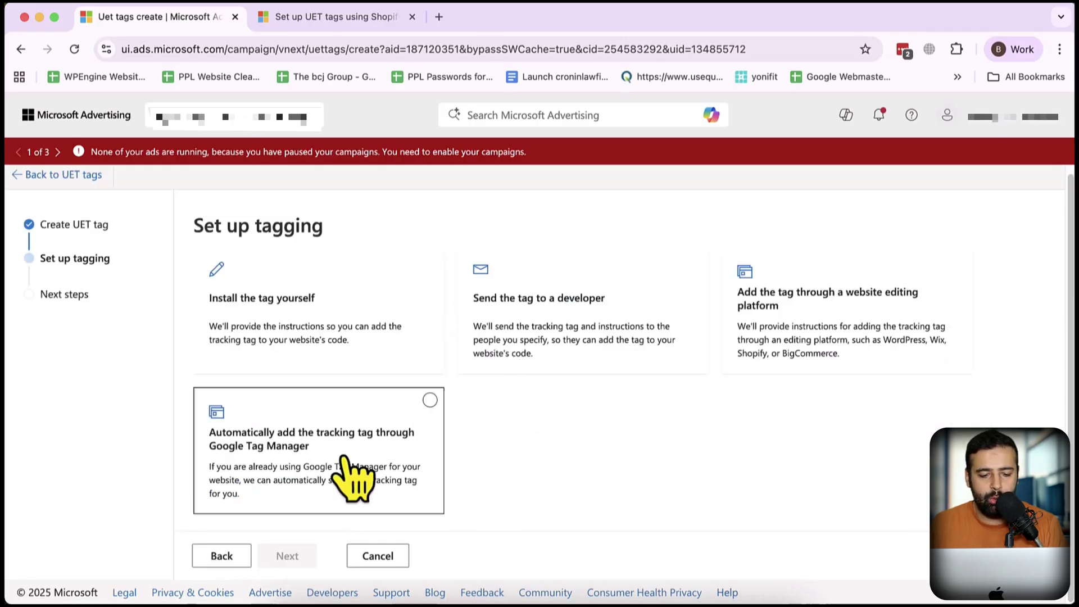
# Step: Choose to install the tag yourself and review the consent mode option and the generated tracking script
pyautogui.click(304, 337)
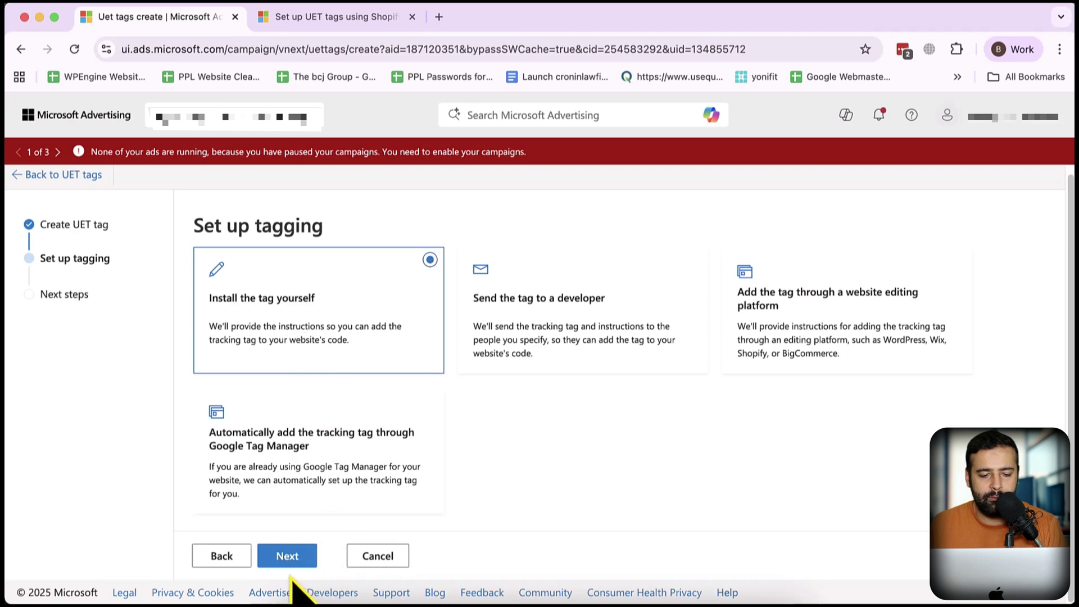
pyautogui.click(292, 562)
pyautogui.scroll(-5, 483, 281)
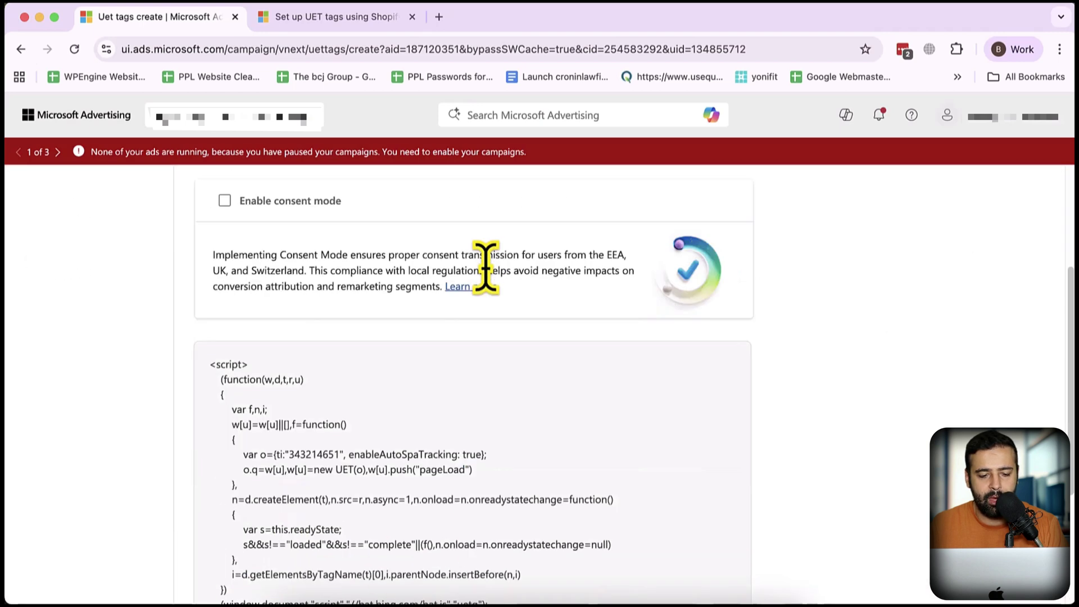
pyautogui.scroll(-2, 494, 295)
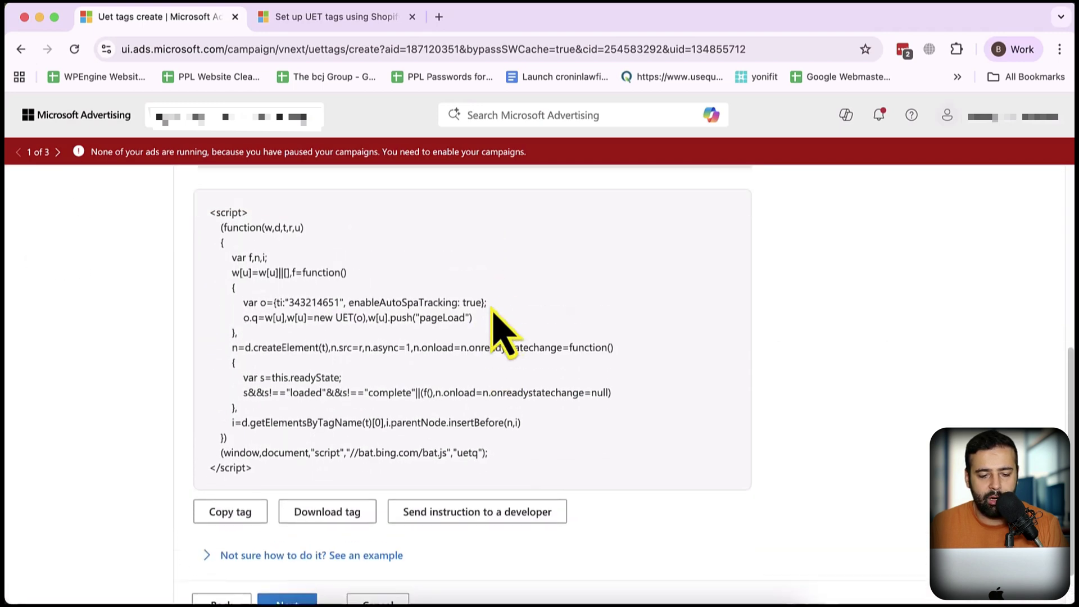
pyautogui.scroll(-2, 503, 331)
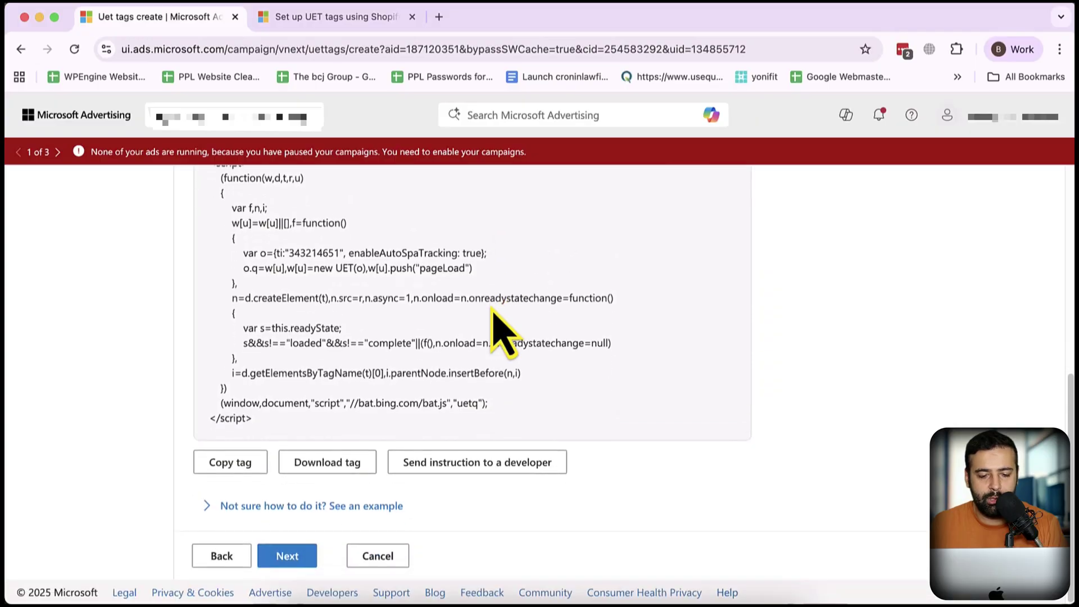
pyautogui.scroll(10, 502, 332)
pyautogui.scroll(-5, 493, 309)
pyautogui.scroll(4, 493, 309)
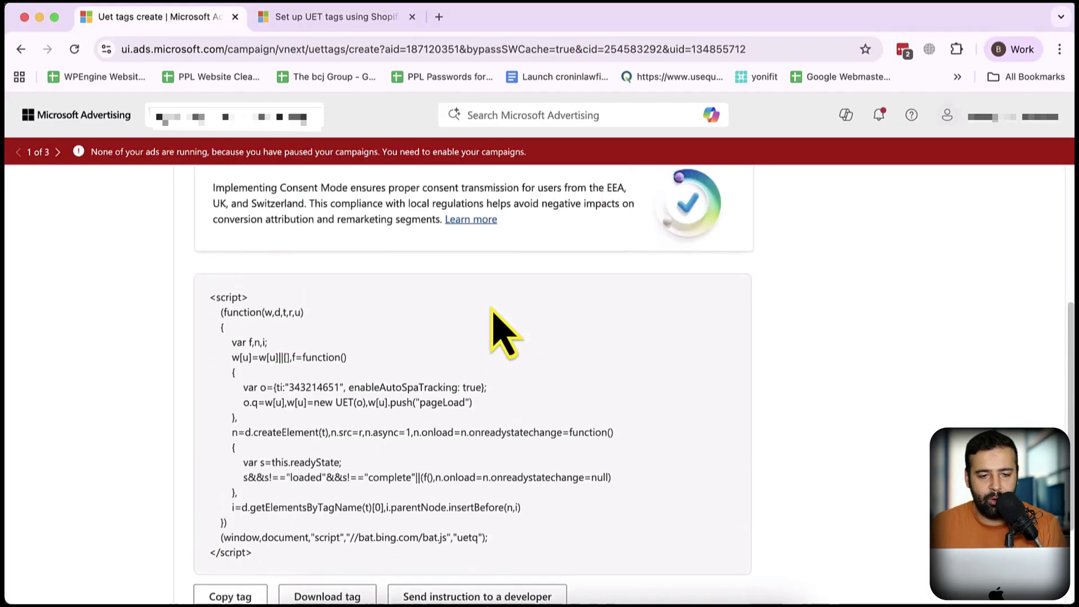
pyautogui.scroll(-5, 500, 332)
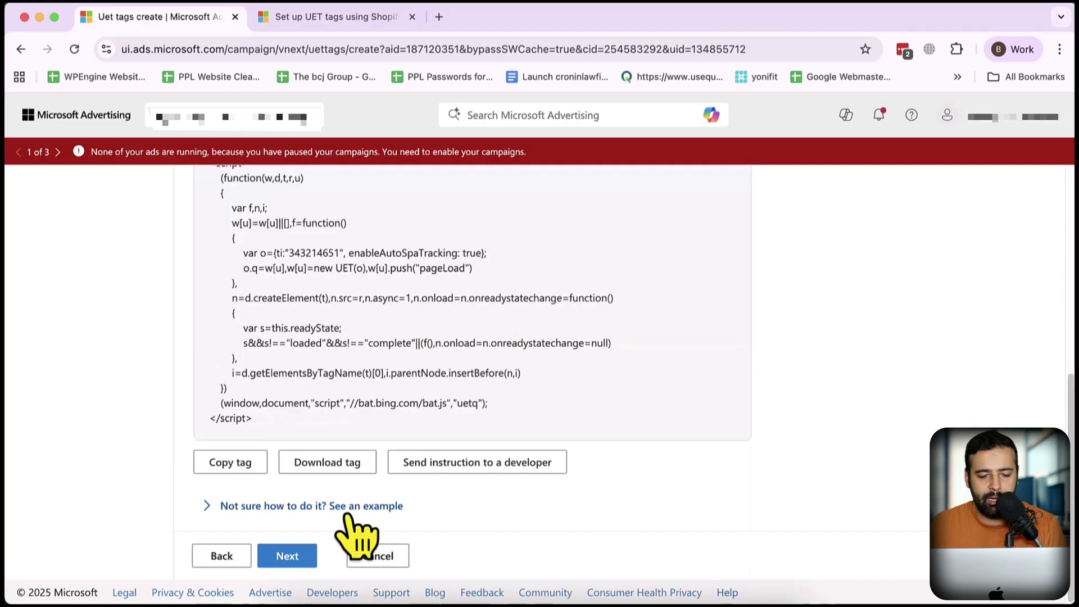
# Step: Finish the UET tag setup and select the new tag's ID in the tag list
pyautogui.click(286, 554)
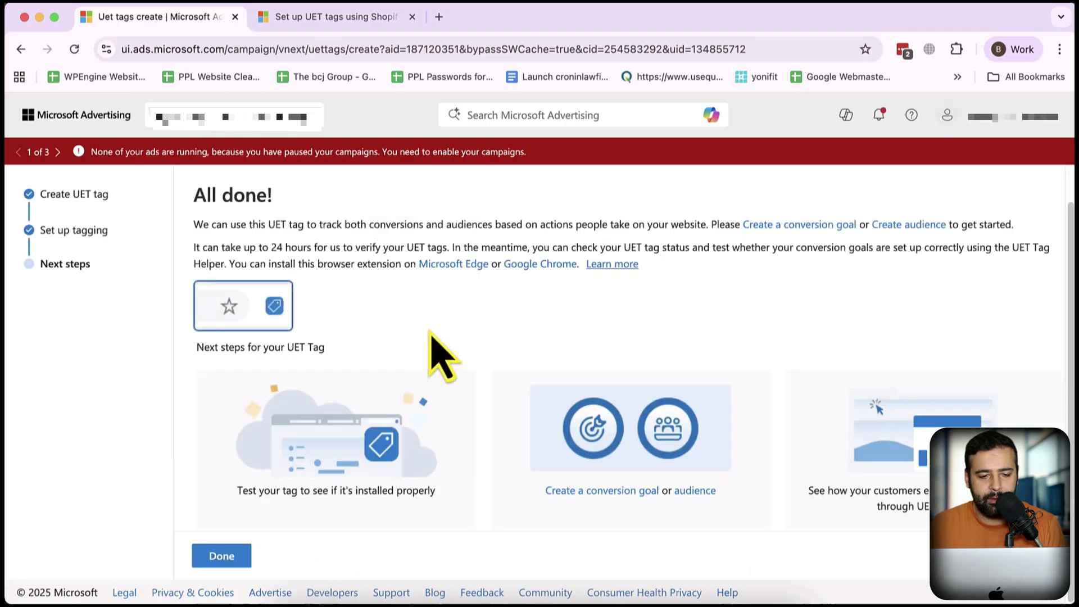
pyautogui.click(239, 558)
pyautogui.scroll(-2, 602, 356)
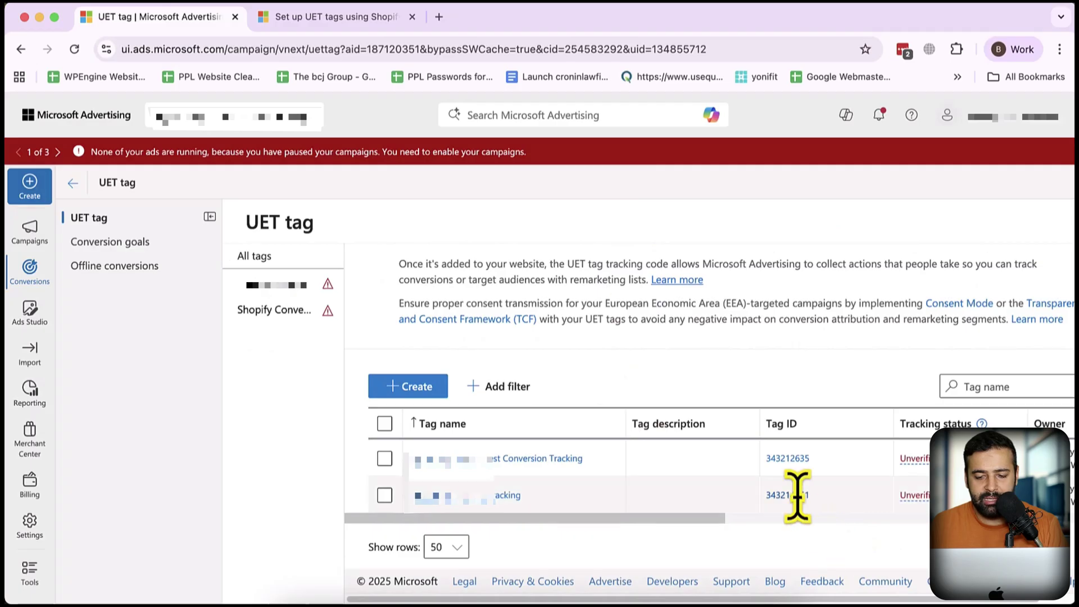
pyautogui.moveTo(810, 496); pyautogui.dragTo(767, 497)
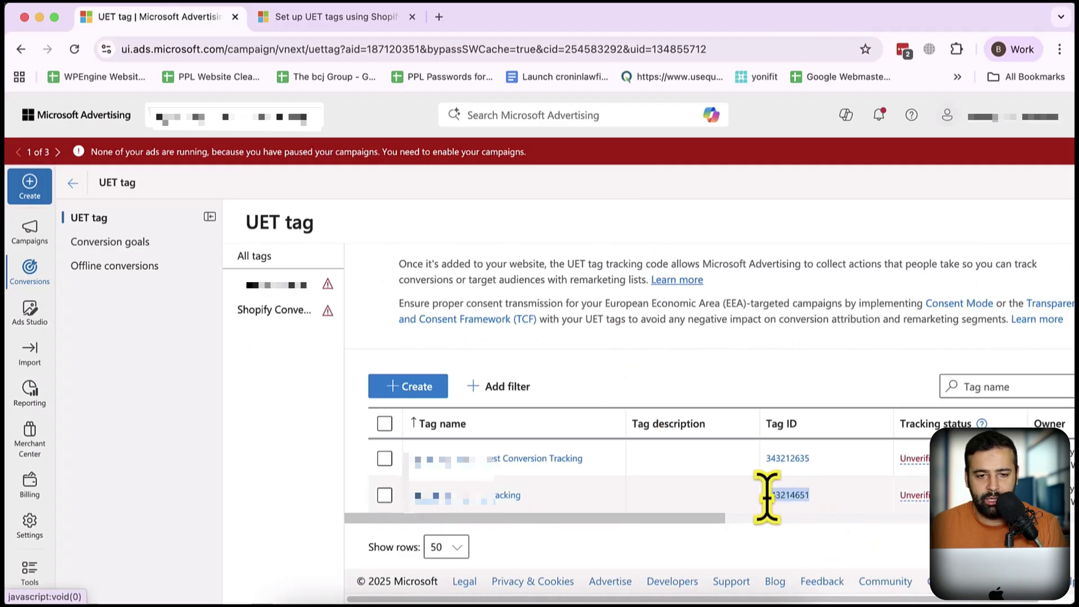
# Step: Read the Shopify implementation instructions in the UET help article, down to the customer events step
pyautogui.click(342, 27)
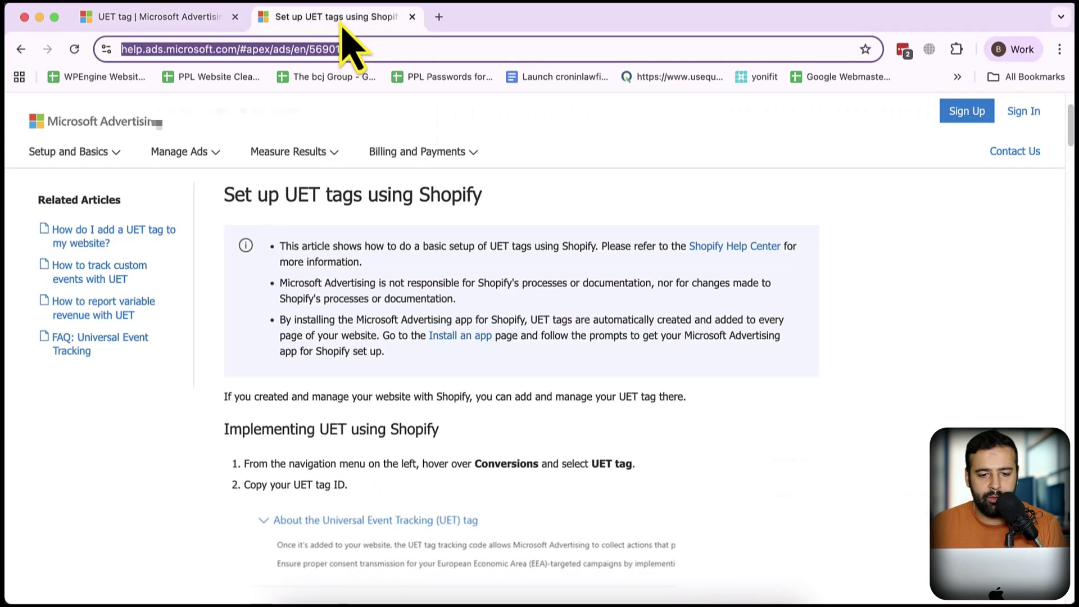
pyautogui.click(641, 284)
pyautogui.scroll(-5, 642, 205)
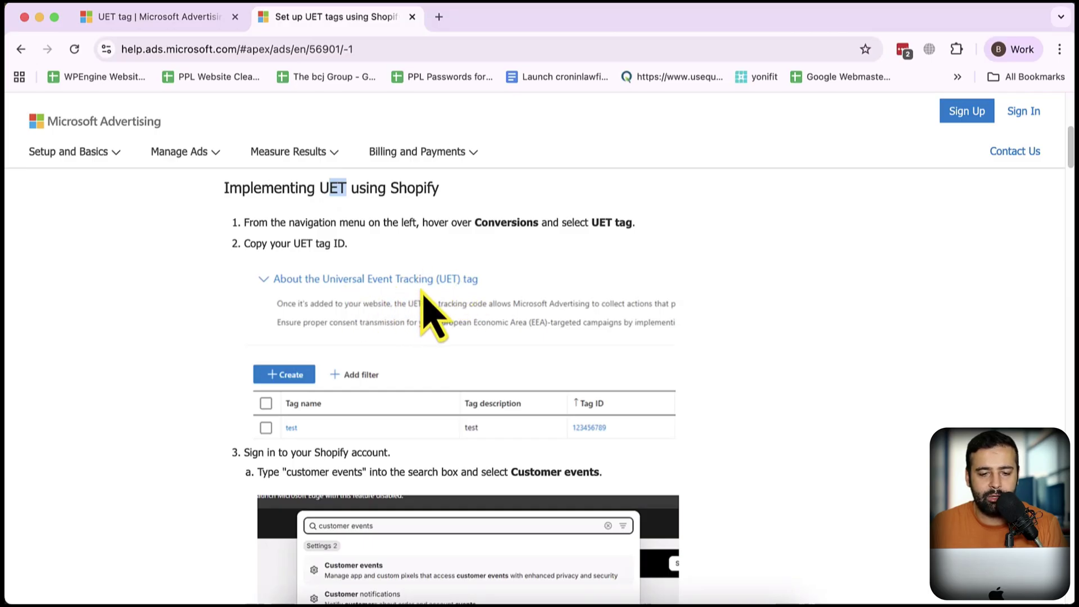
pyautogui.scroll(-5, 699, 253)
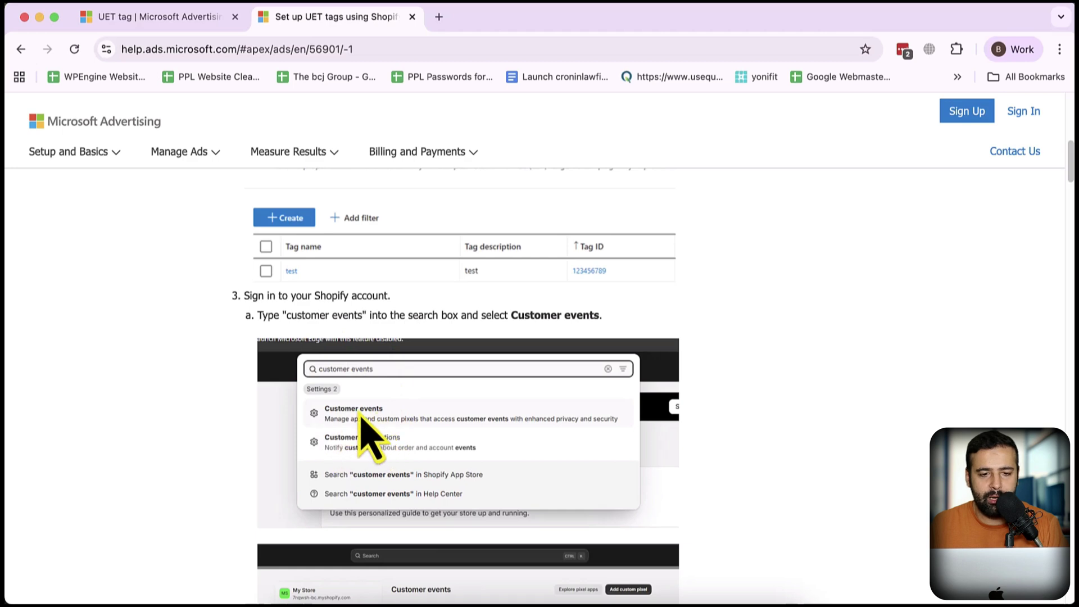
# Step: Switch to the Shopify admin and open the store settings
pyautogui.press('super+grave')
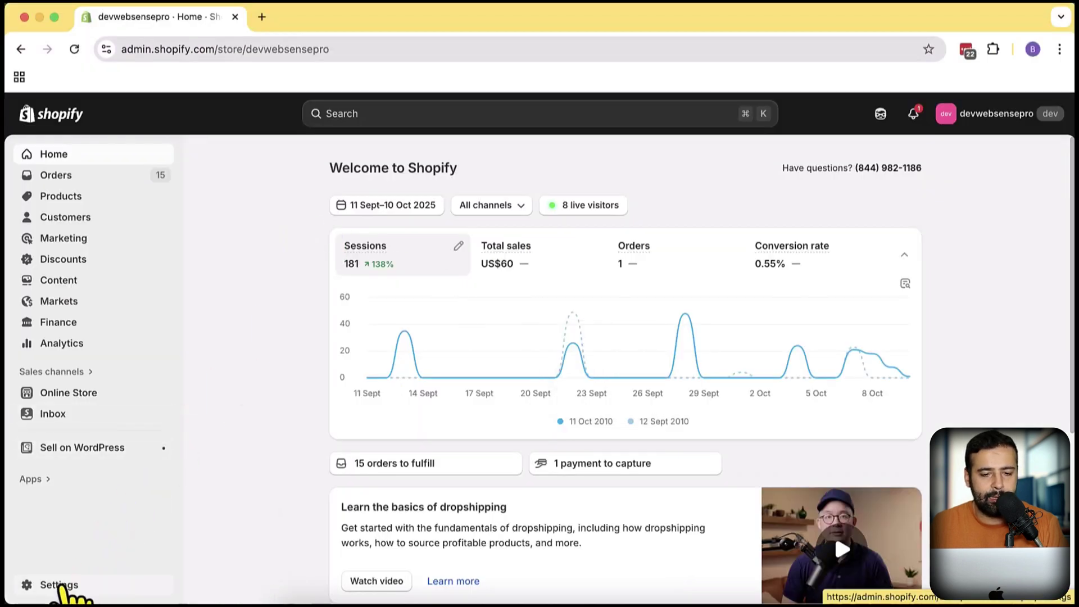
pyautogui.click(59, 586)
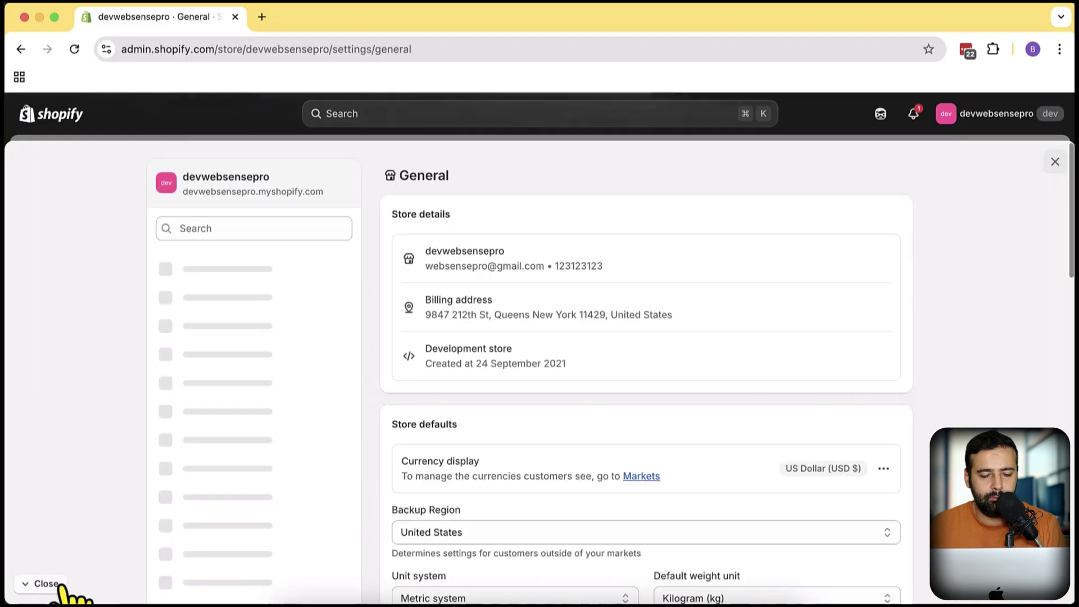
pyautogui.scroll(-4, 373, 326)
# Step: Point a red arrow at Customer events in a screen capture, and open the Customer events settings
pyautogui.press('super+shift+9')
pyautogui.moveTo(14, 121); pyautogui.dragTo(480, 491)
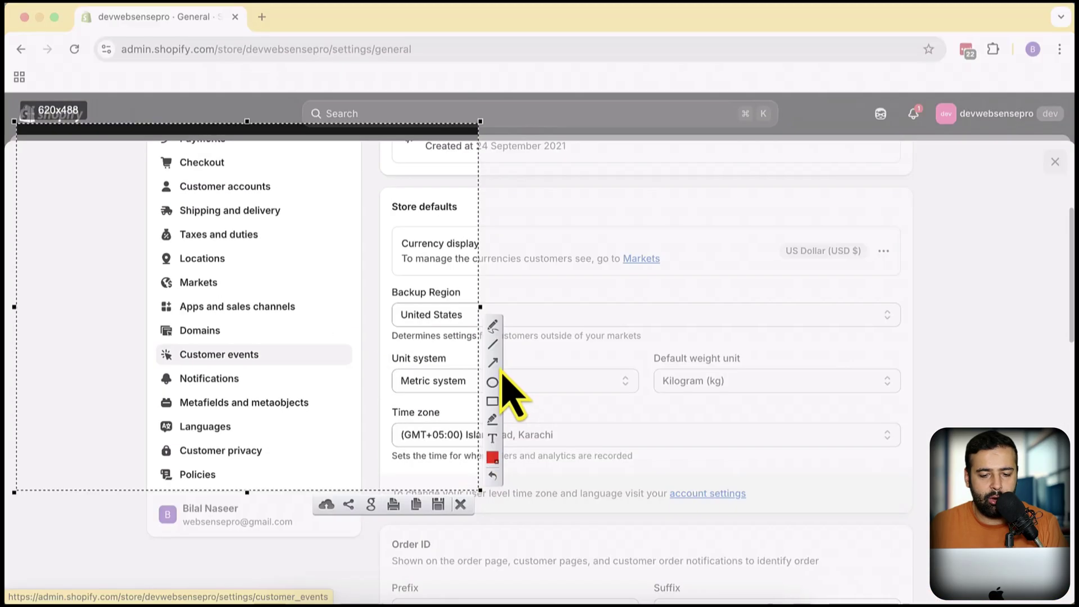
pyautogui.moveTo(380, 261); pyautogui.dragTo(248, 335)
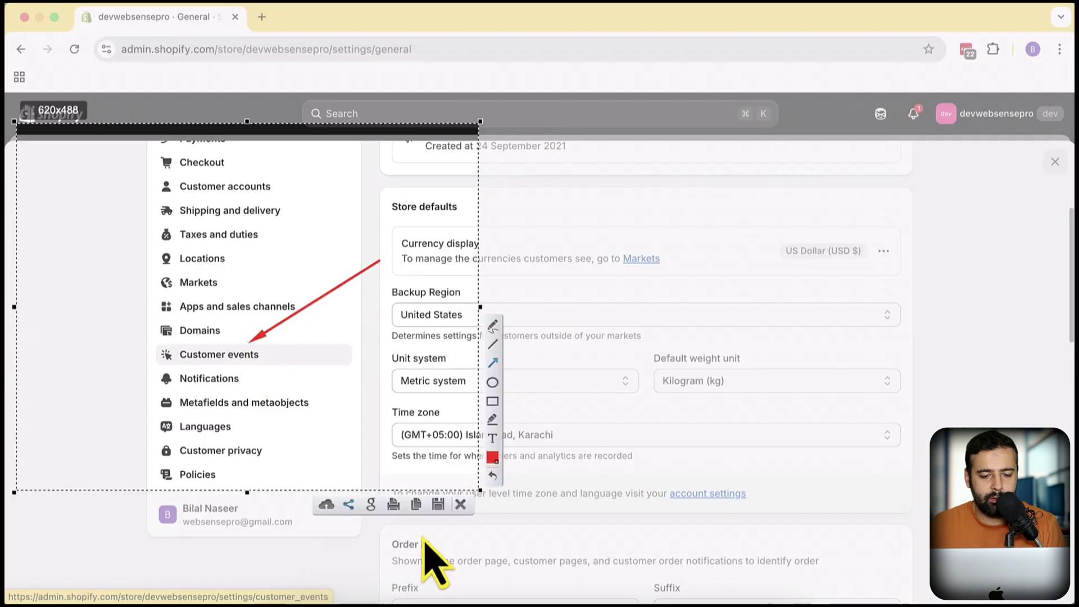
pyautogui.click(437, 503)
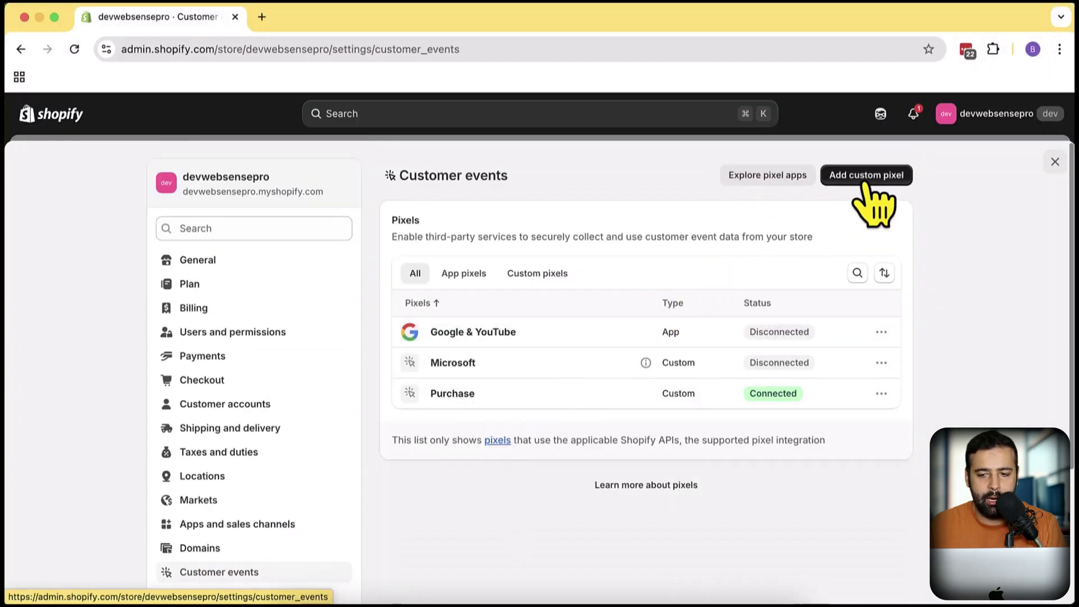
pyautogui.press('super+shift+9')
pyautogui.moveTo(147, 28); pyautogui.dragTo(1006, 286)
pyautogui.click(1018, 158)
pyautogui.moveTo(771, 254); pyautogui.dragTo(835, 185)
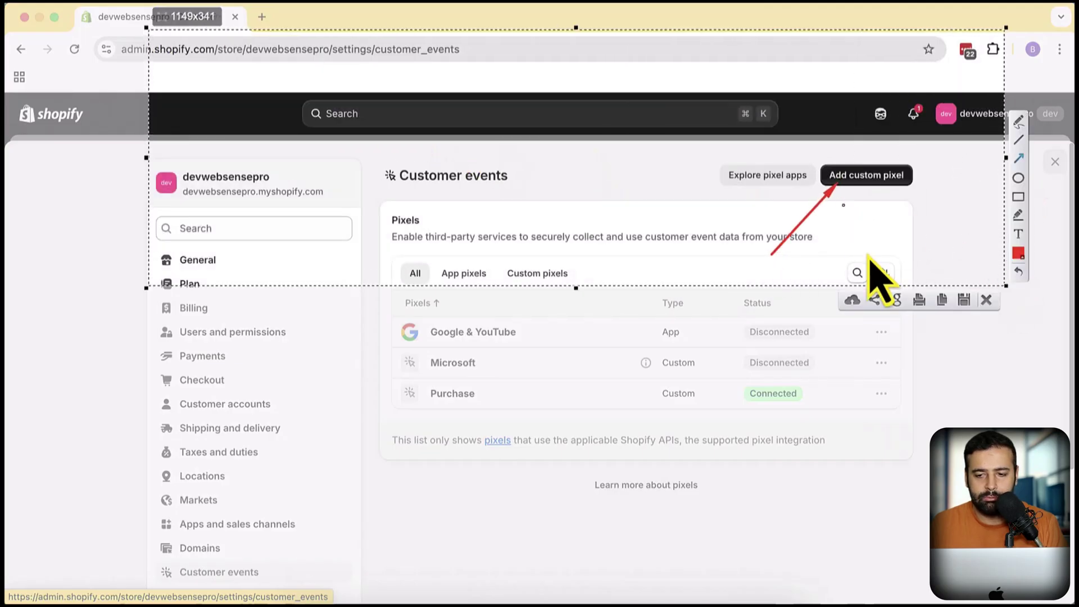
pyautogui.click(986, 300)
# Step: Add a custom pixel named microsoft-conversion-tracking
pyautogui.click(860, 177)
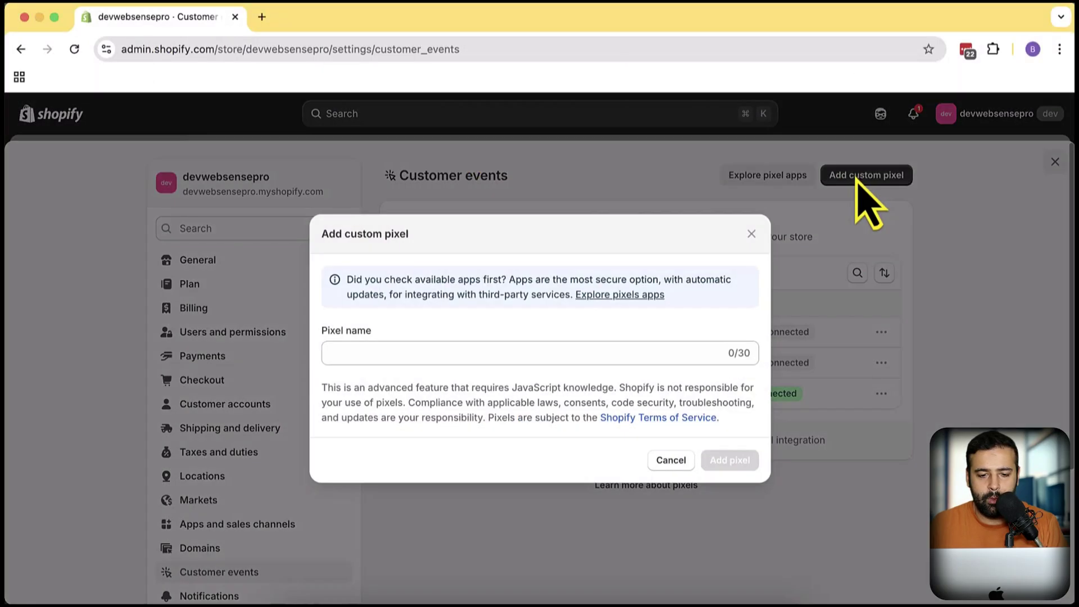
pyautogui.click(490, 352)
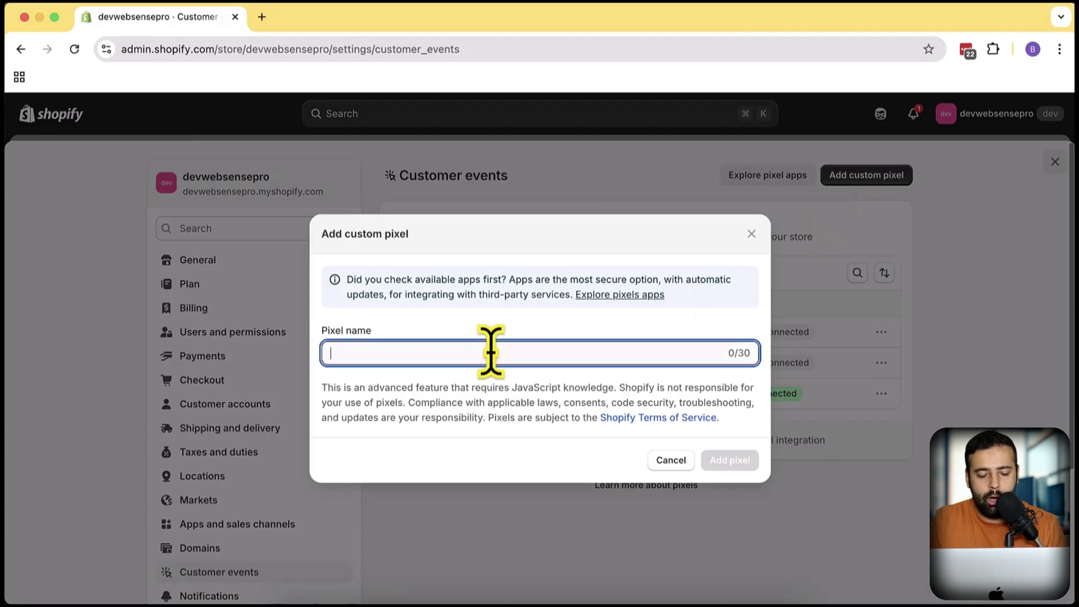
pyautogui.write('mir')
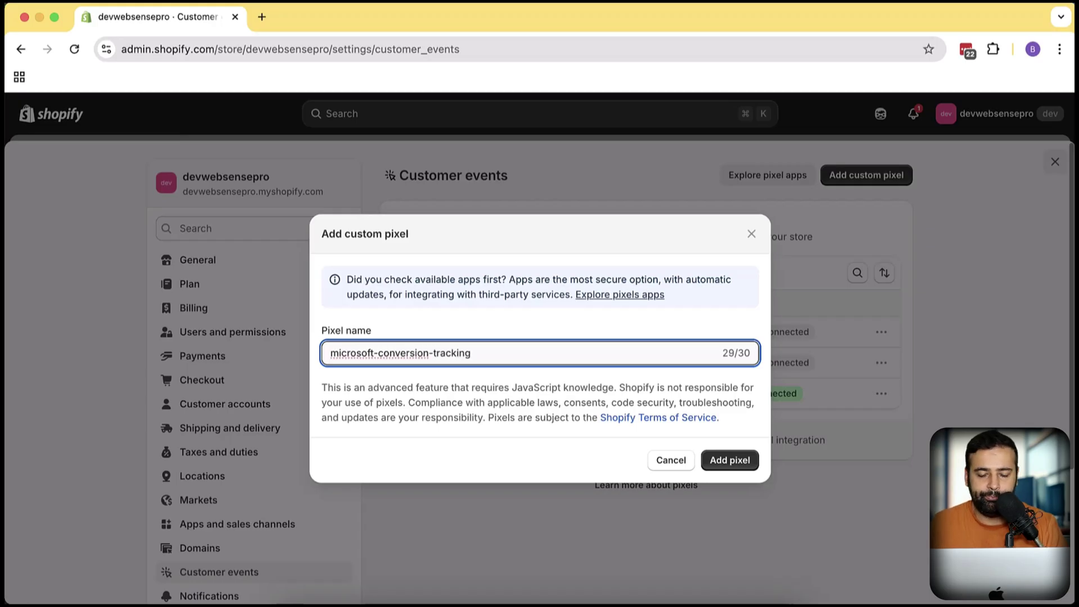
pyautogui.click(737, 464)
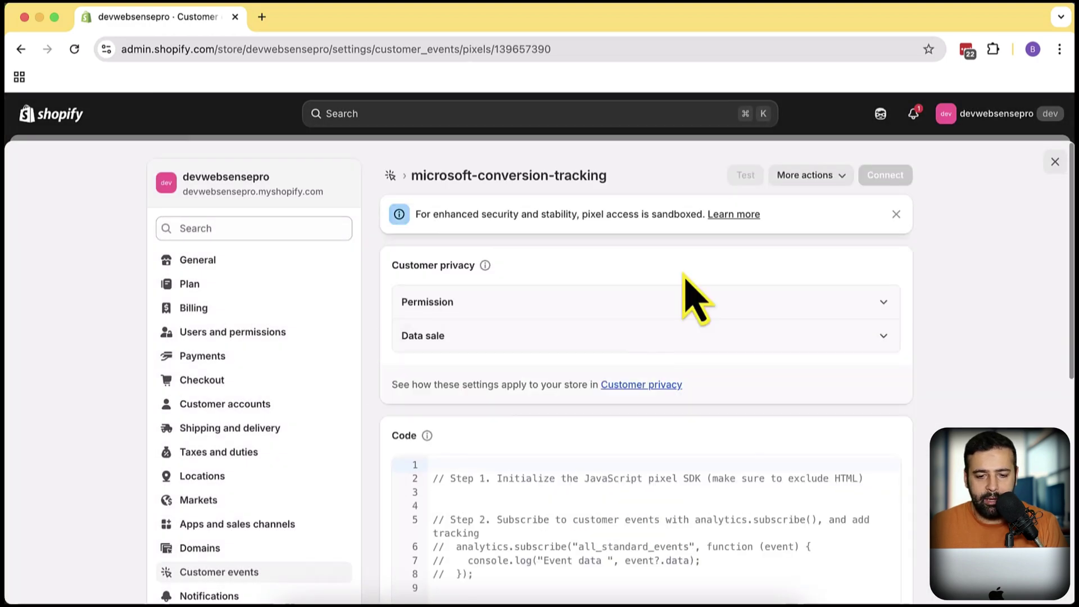
pyautogui.click(877, 306)
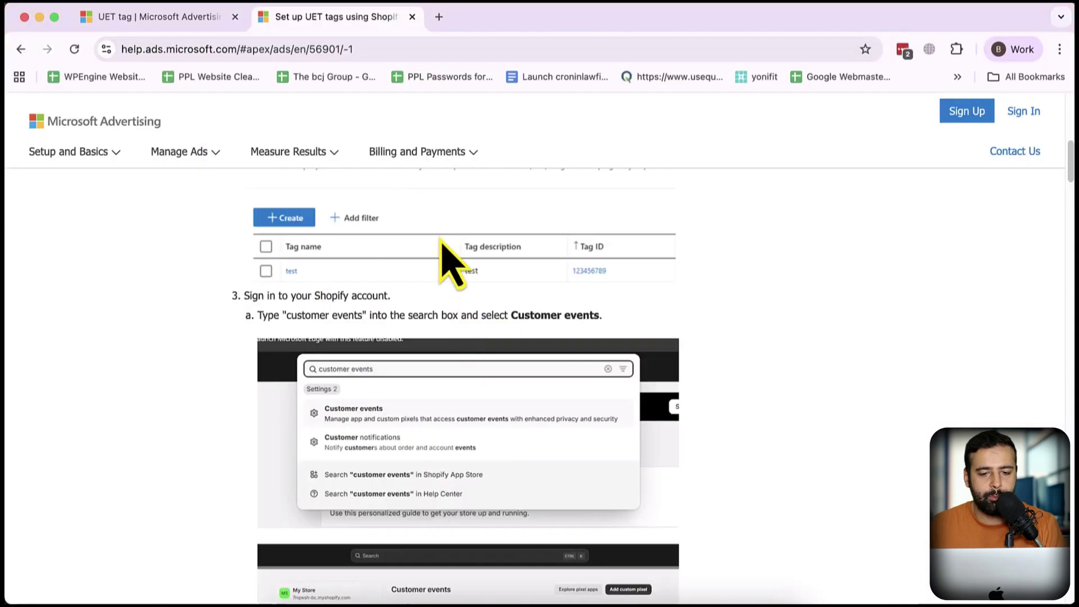
# Step: Switch to the UET help article and read the custom pixel, privacy settings and code instructions
pyautogui.scroll(-6, 670, 272)
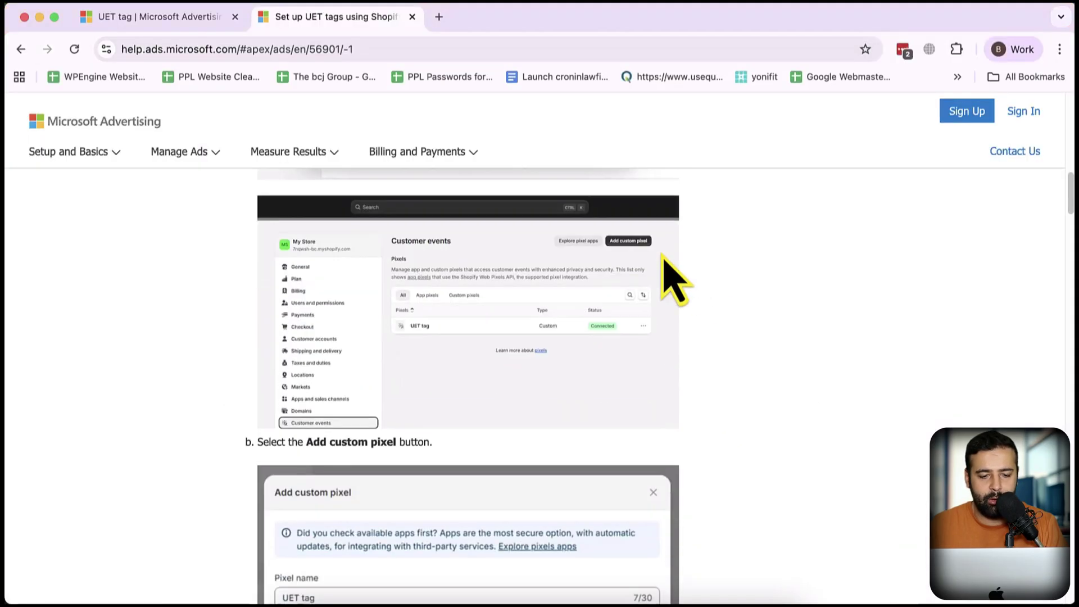
pyautogui.scroll(-8, 674, 281)
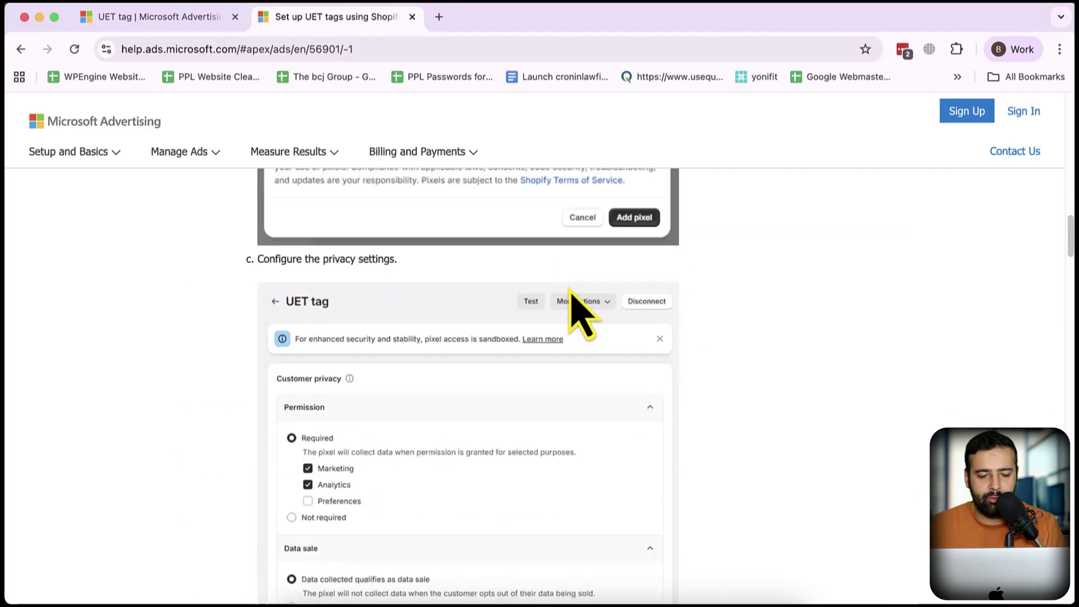
pyautogui.scroll(-1, 569, 289)
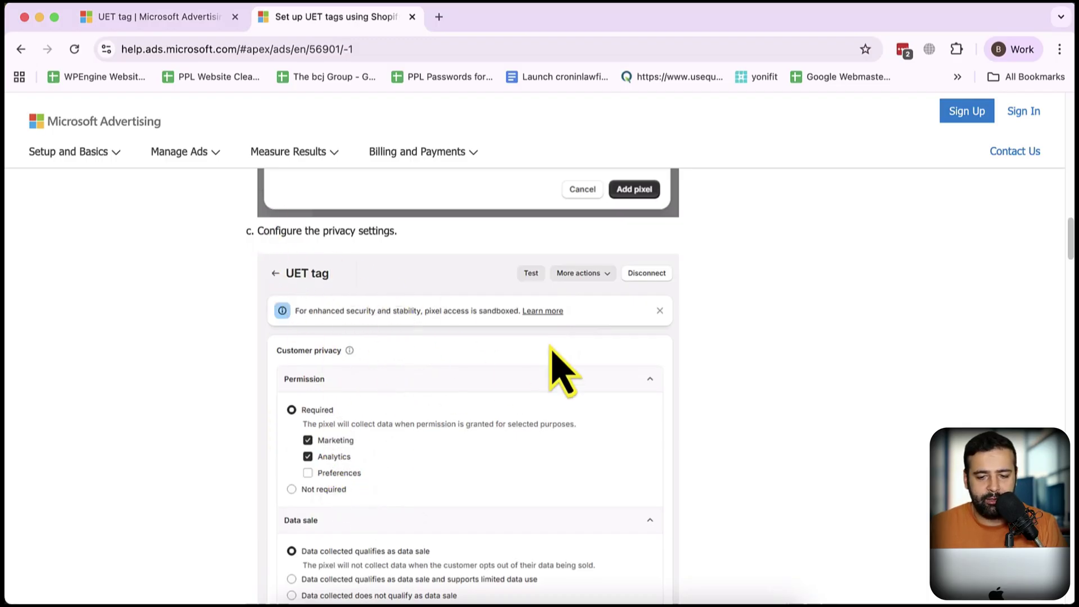
pyautogui.scroll(-5, 696, 319)
pyautogui.scroll(-5, 707, 341)
pyautogui.scroll(4, 707, 342)
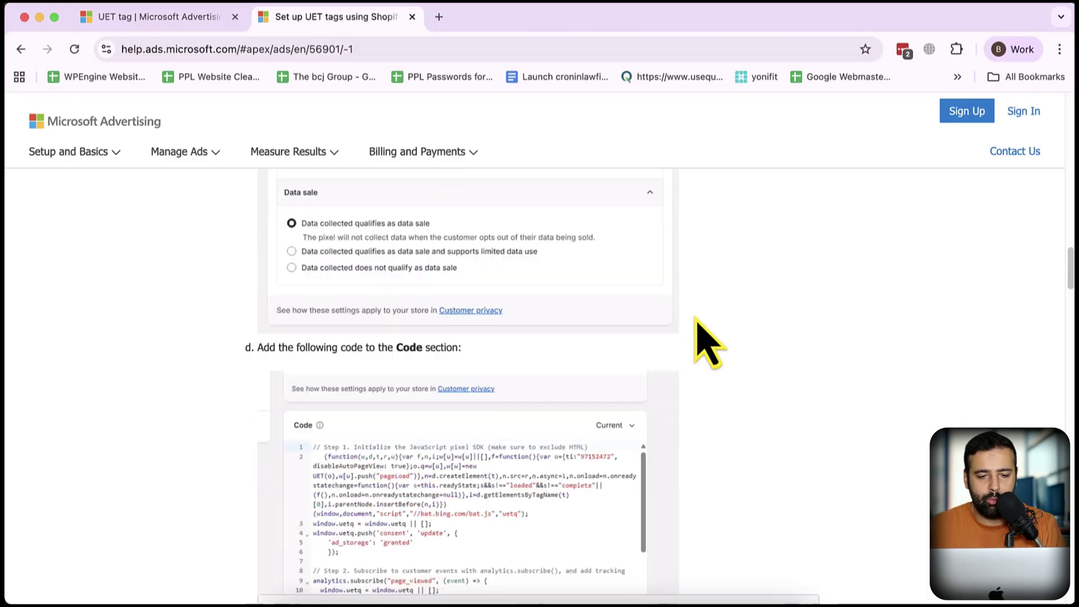
pyautogui.scroll(-4, 707, 342)
pyautogui.scroll(-4, 697, 321)
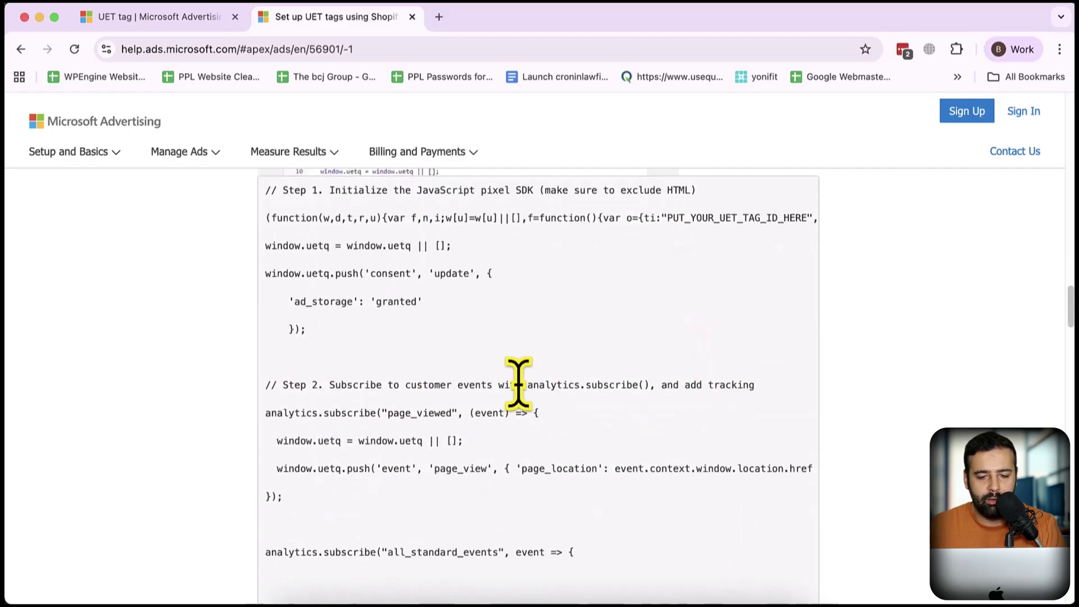
# Step: Select the entire pixel code in the help article, from the Step 1 comment to its last line
pyautogui.scroll(2, 517, 378)
pyautogui.moveTo(264, 322); pyautogui.dragTo(494, 427)
pyautogui.scroll(-15, 494, 477)
pyautogui.scroll(-8, 494, 472)
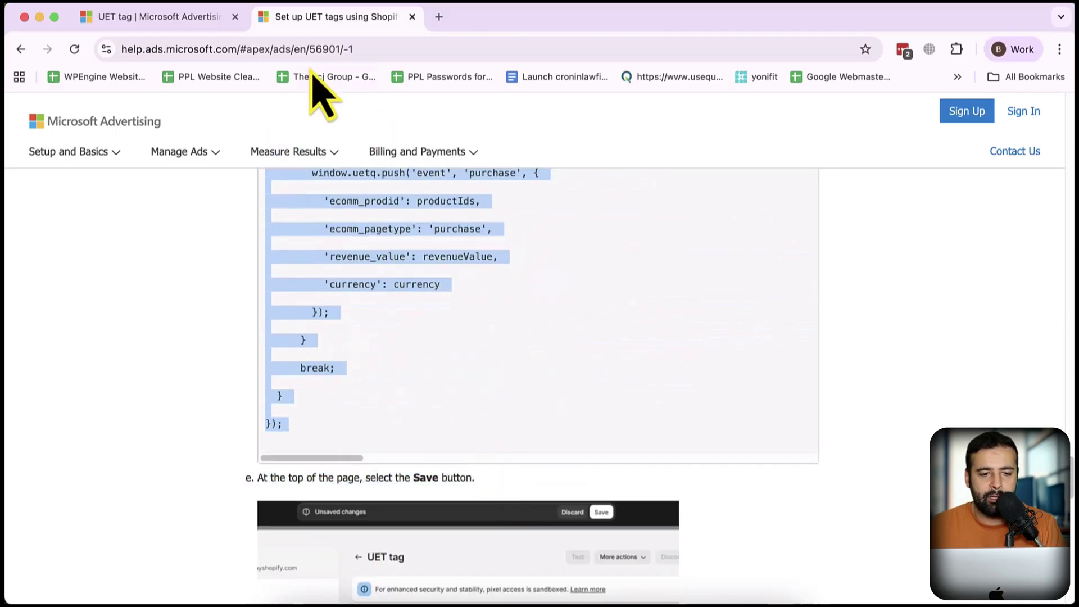
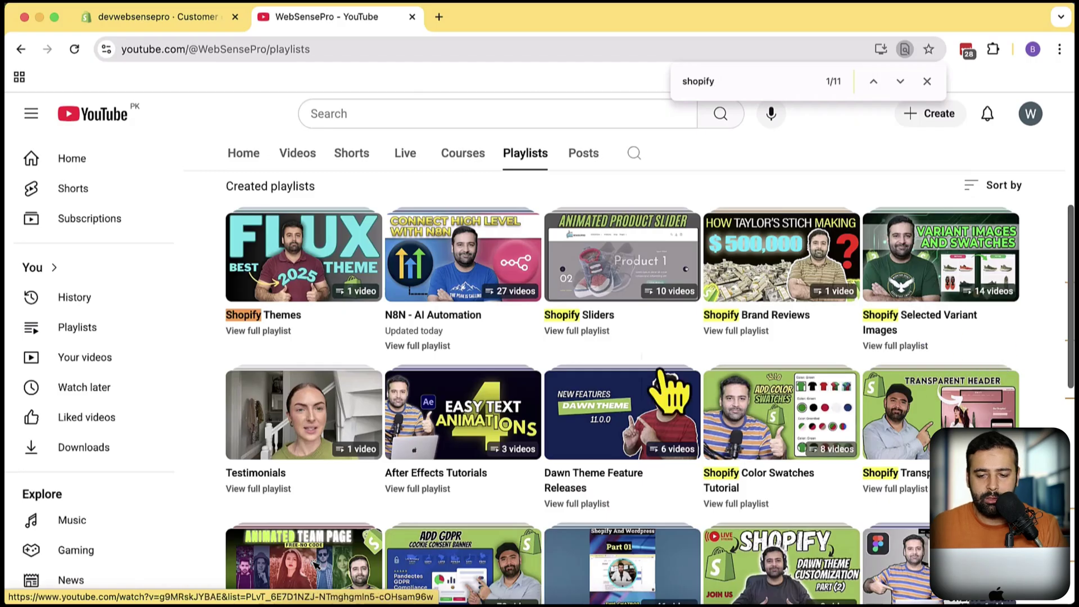
# Step: Browse the WebSensePro playlists on YouTube and open the full Shopify Sections playlist
pyautogui.scroll(-1, 1060, 312)
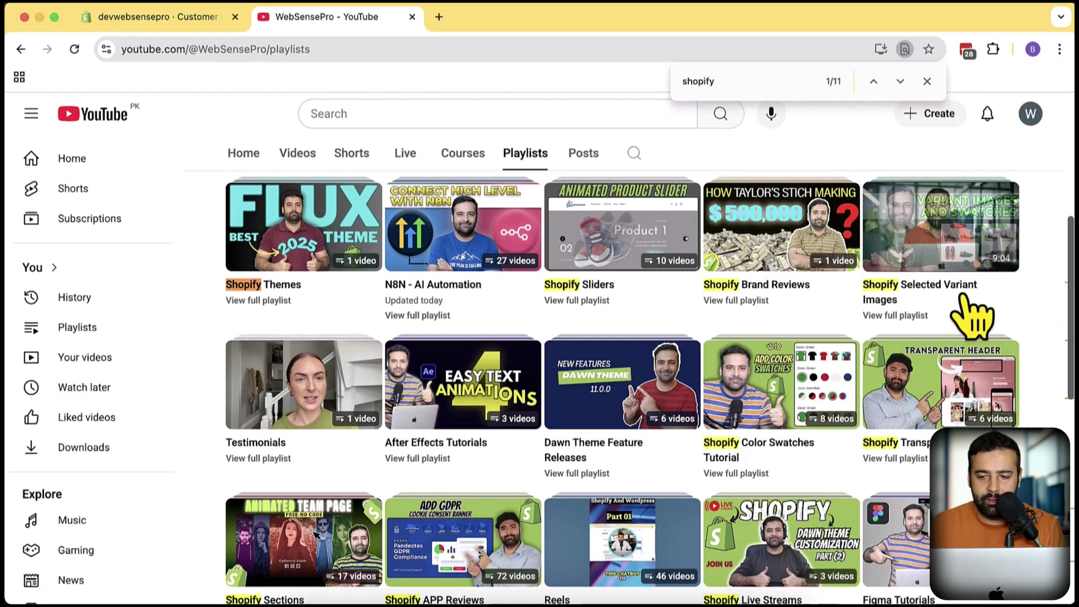
pyautogui.scroll(-3, 1039, 298)
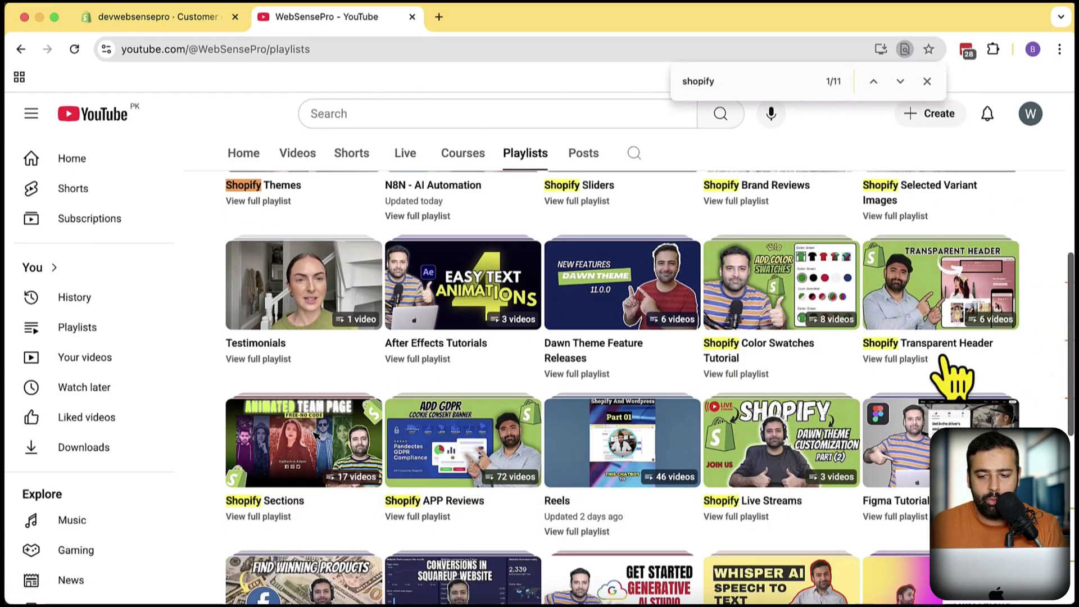
pyautogui.scroll(-3, 1046, 310)
pyautogui.scroll(-1, 1047, 308)
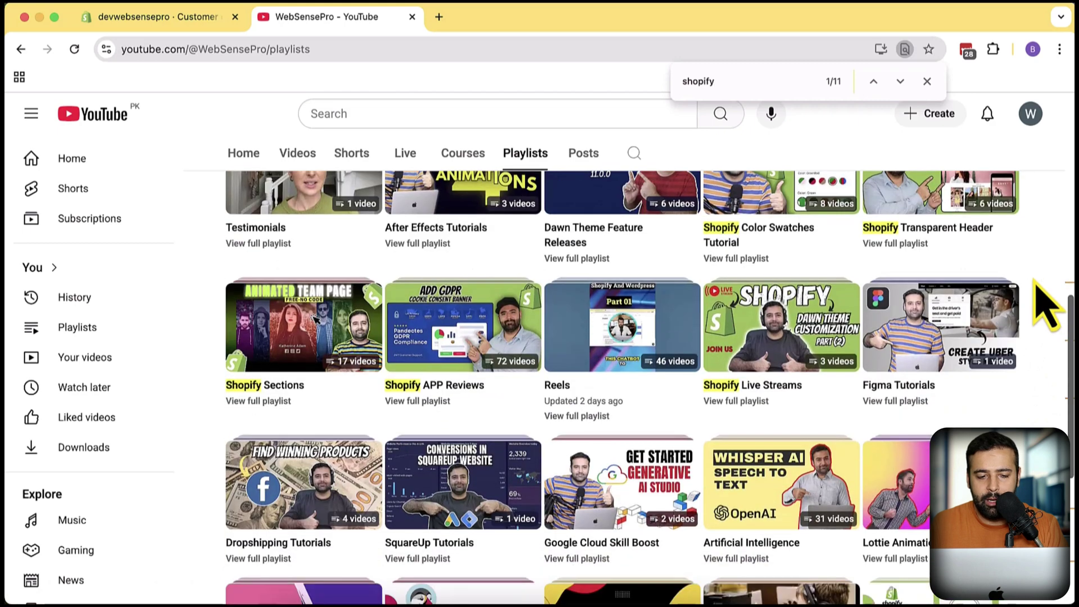
pyautogui.click(267, 402)
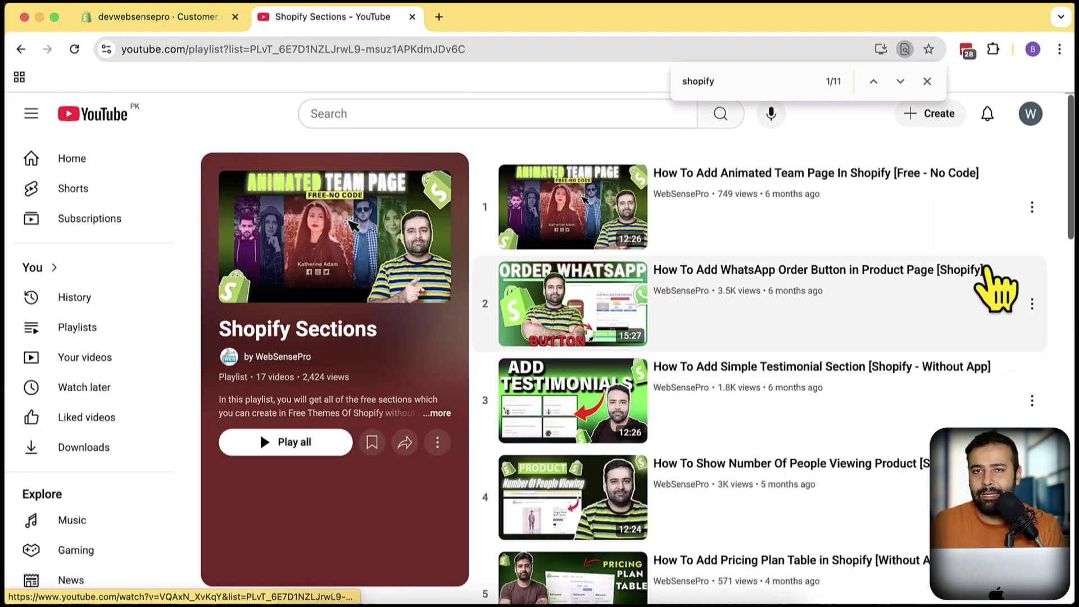
# Step: Close the page search and look through the videos in the Shopify Sections playlist
pyautogui.click(927, 81)
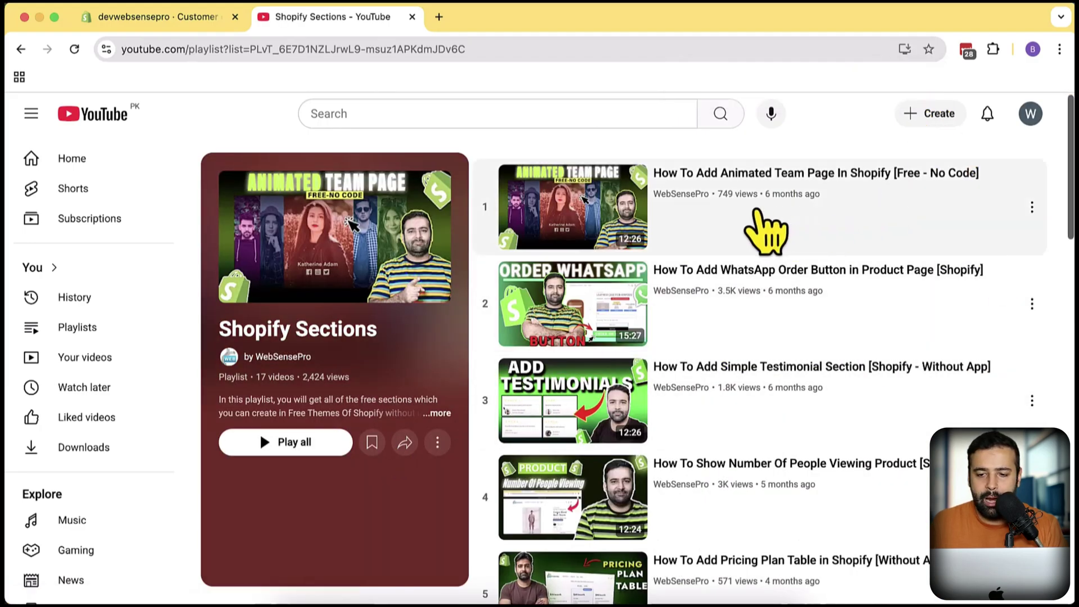
pyautogui.scroll(-3, 783, 229)
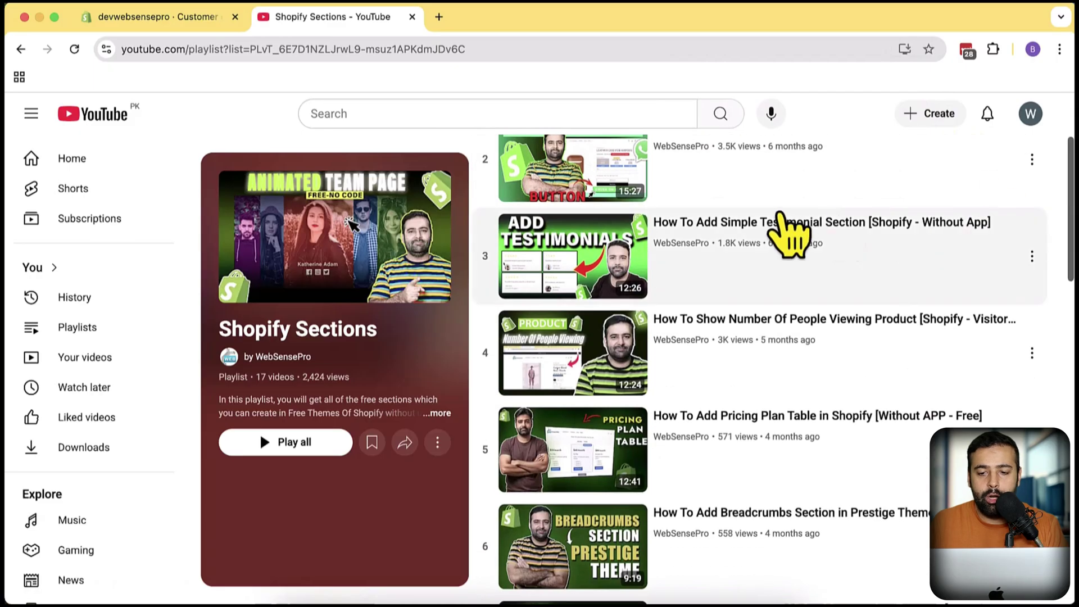
pyautogui.scroll(2, 723, 204)
pyautogui.scroll(-3, 815, 226)
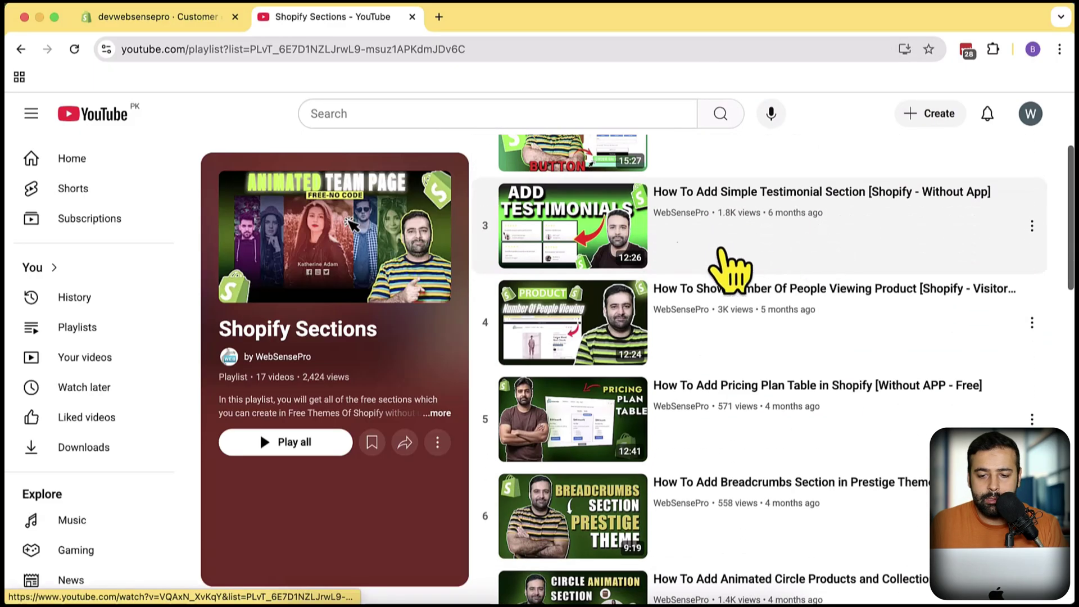
pyautogui.scroll(-1, 807, 241)
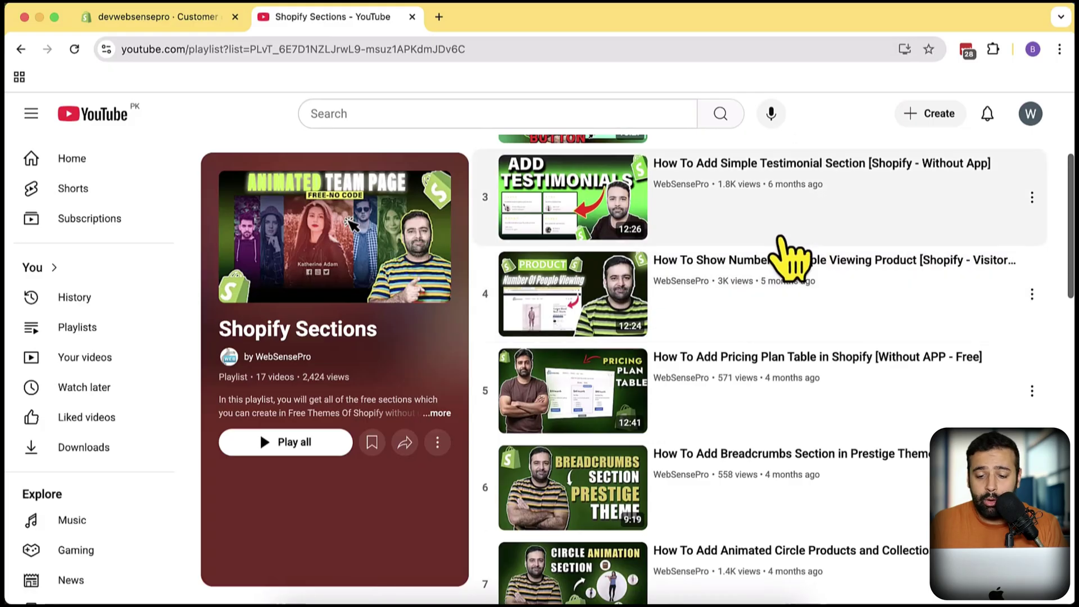
pyautogui.scroll(-10, 786, 248)
pyautogui.scroll(-2, 734, 256)
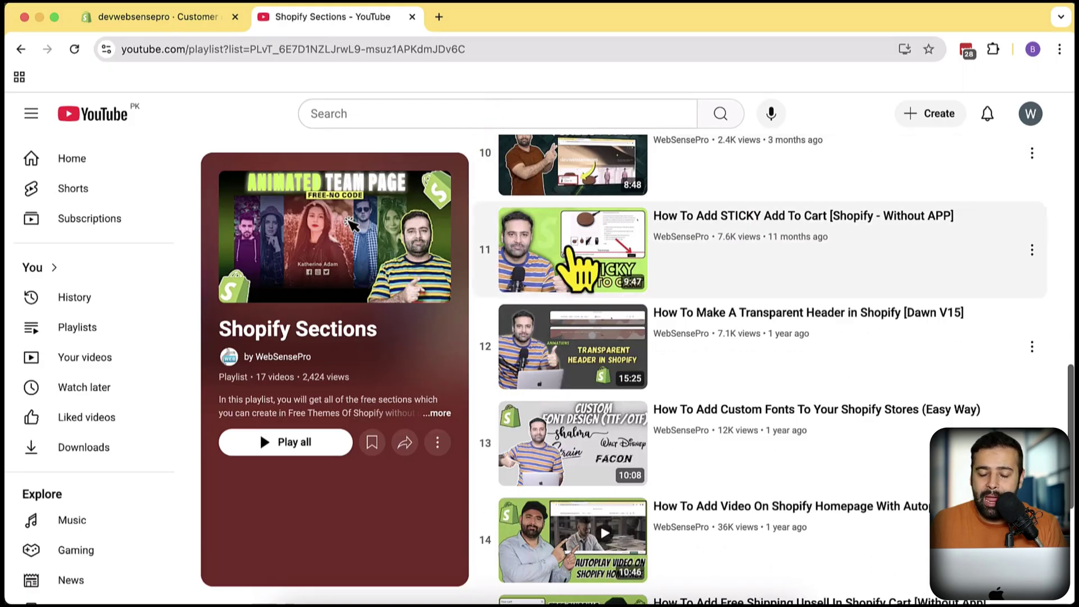
pyautogui.scroll(-5, 837, 337)
pyautogui.scroll(-2, 795, 366)
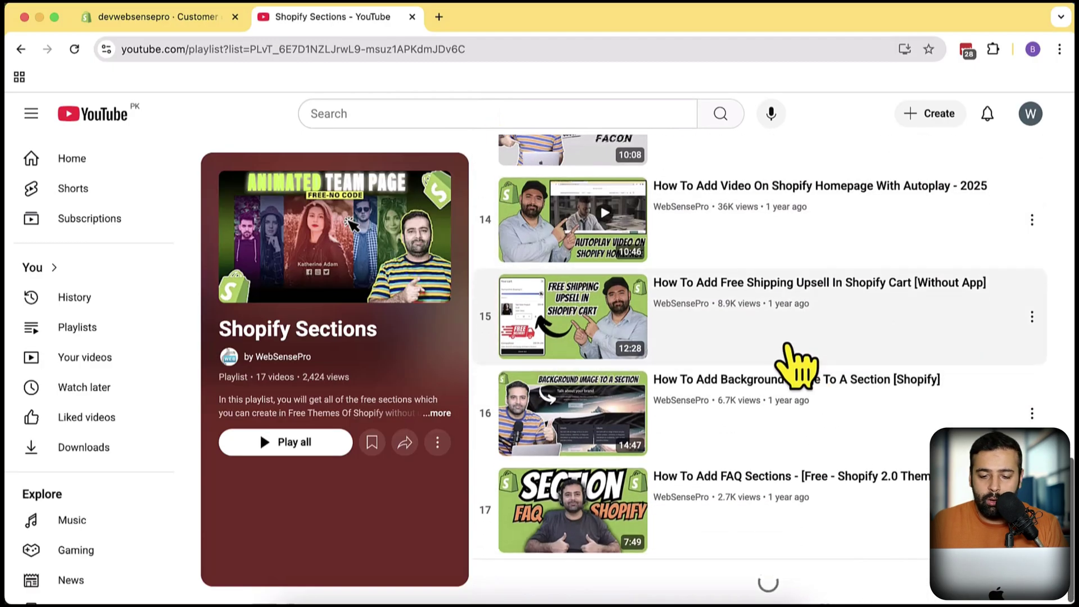
pyautogui.scroll(20, 788, 405)
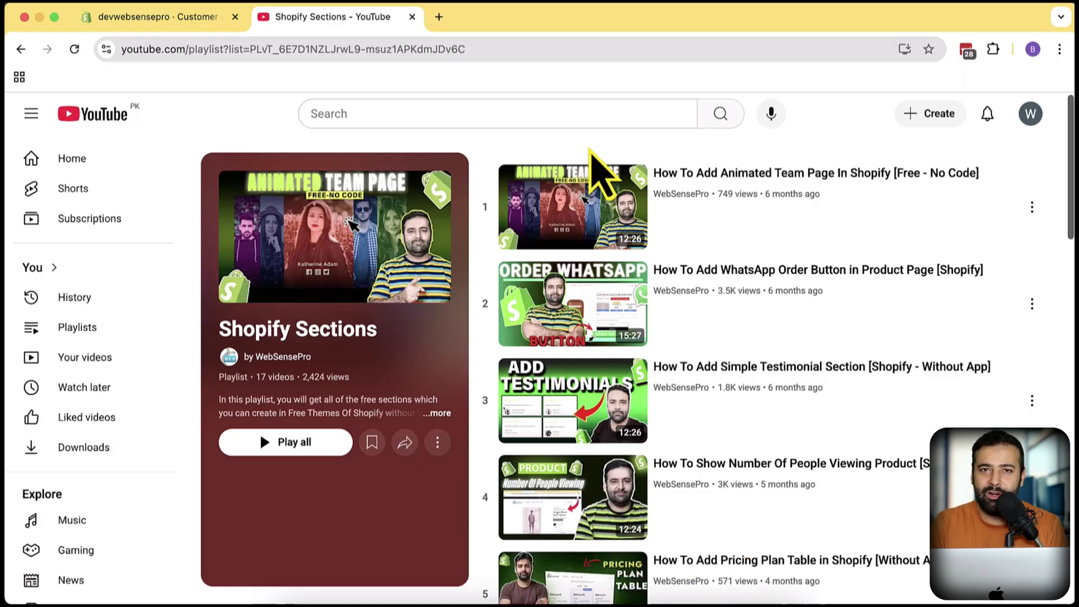
# Step: Return to the custom pixel's code editor in Shopify, and highlight the web address of the UET help article
pyautogui.click(143, 16)
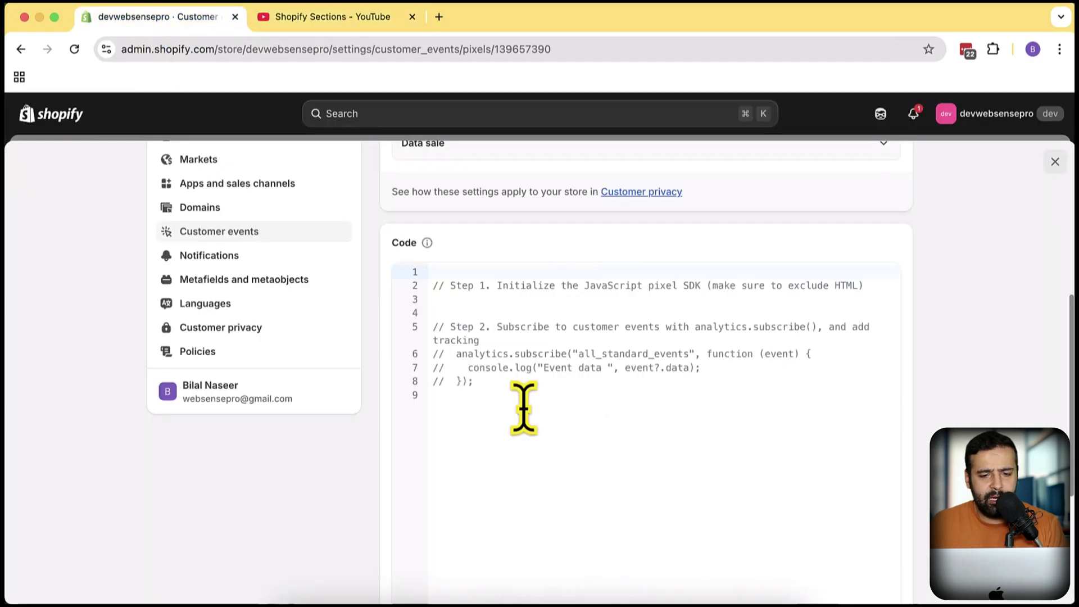
pyautogui.click(657, 312)
pyautogui.press('super+grave')
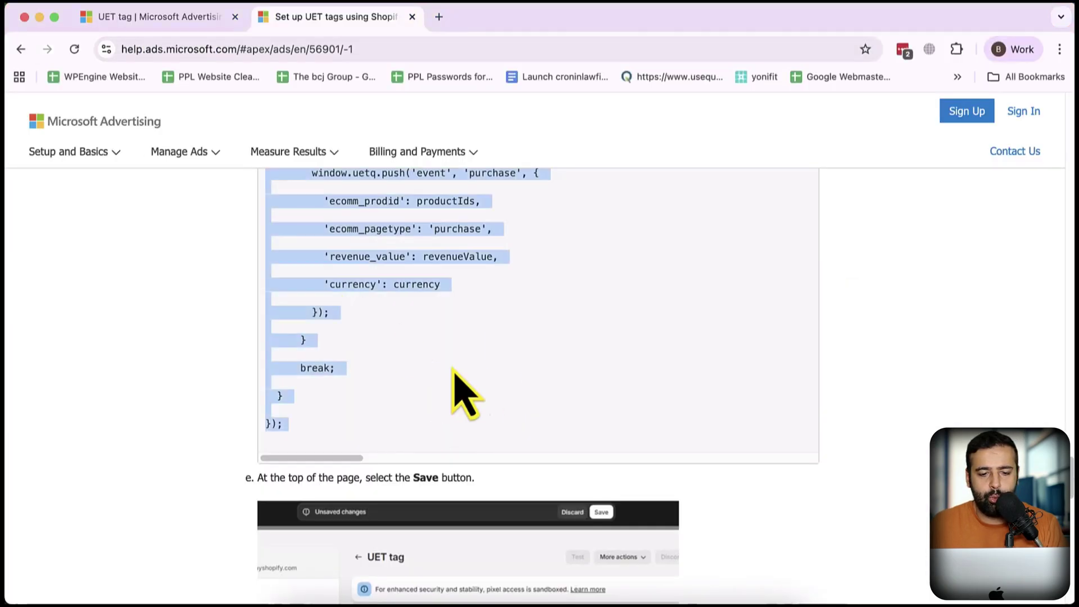
pyautogui.moveTo(354, 49); pyautogui.dragTo(107, 47)
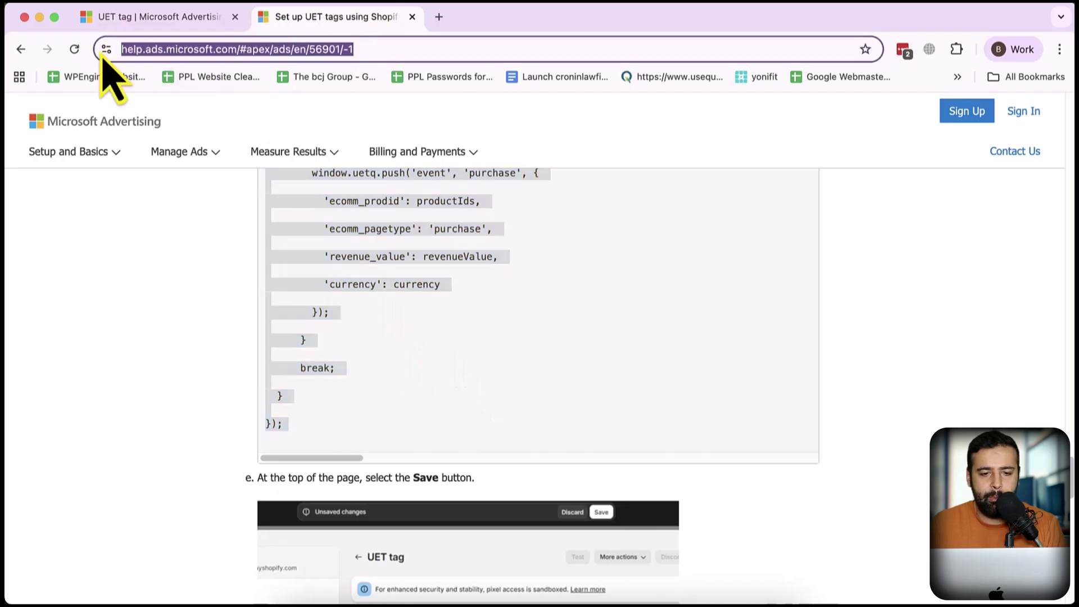
pyautogui.click(401, 300)
# Step: Replace the pixel's default code with the full code from the UET help article, and select its PUT_YOUR_UET_TAG_ID_HERE placeholder
pyautogui.moveTo(374, 453); pyautogui.dragTo(269, 393)
pyautogui.scroll(10, 253, 315)
pyautogui.scroll(10, 260, 326)
pyautogui.scroll(-5, 282, 429)
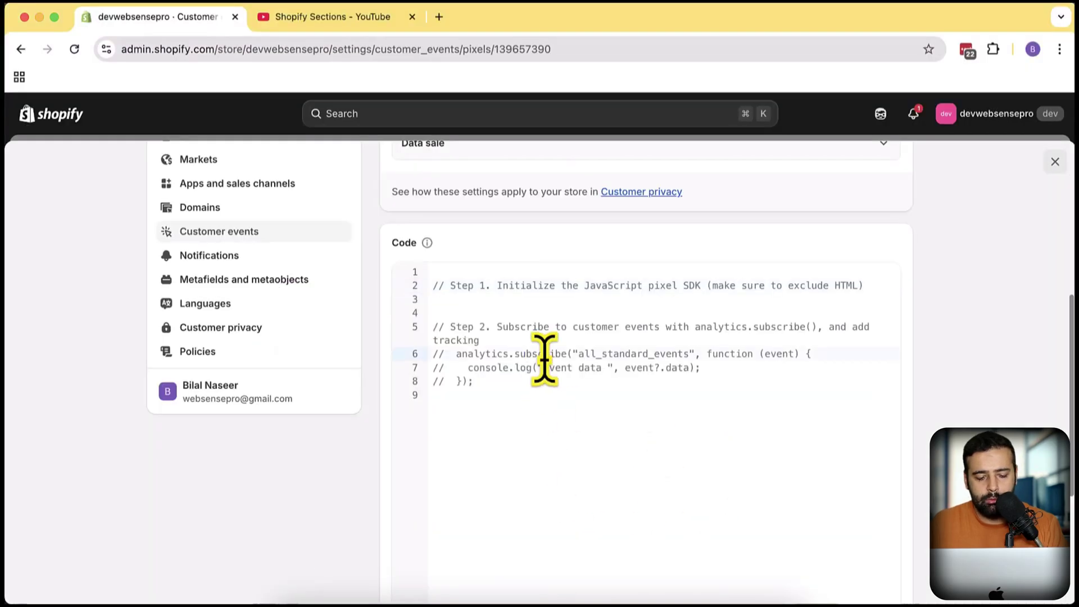
pyautogui.press('super+a')
pyautogui.press('super+v')
pyautogui.scroll(20, 651, 414)
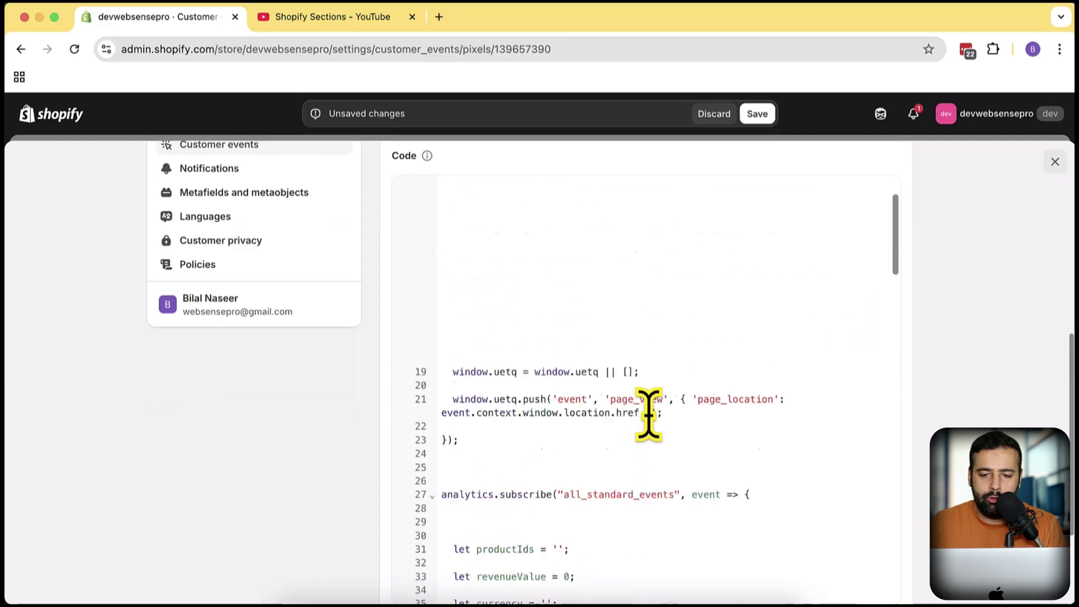
pyautogui.scroll(5, 649, 414)
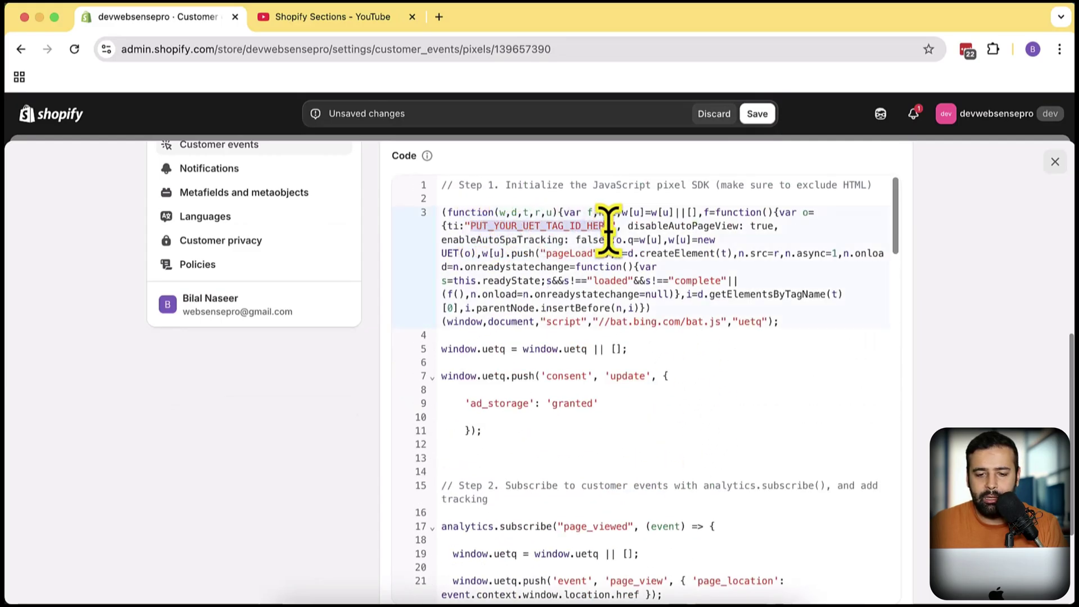
# Step: Point a red arrow at the UET tag ID placeholder in a screen capture, and close the capture
pyautogui.press('super+shift+9')
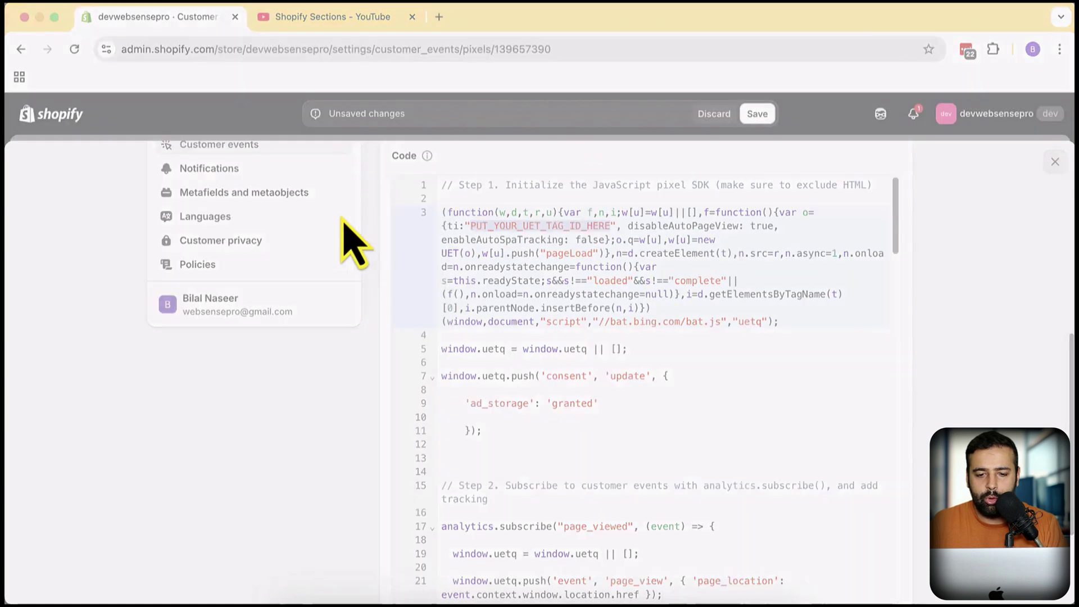
pyautogui.moveTo(221, 90); pyautogui.dragTo(869, 403)
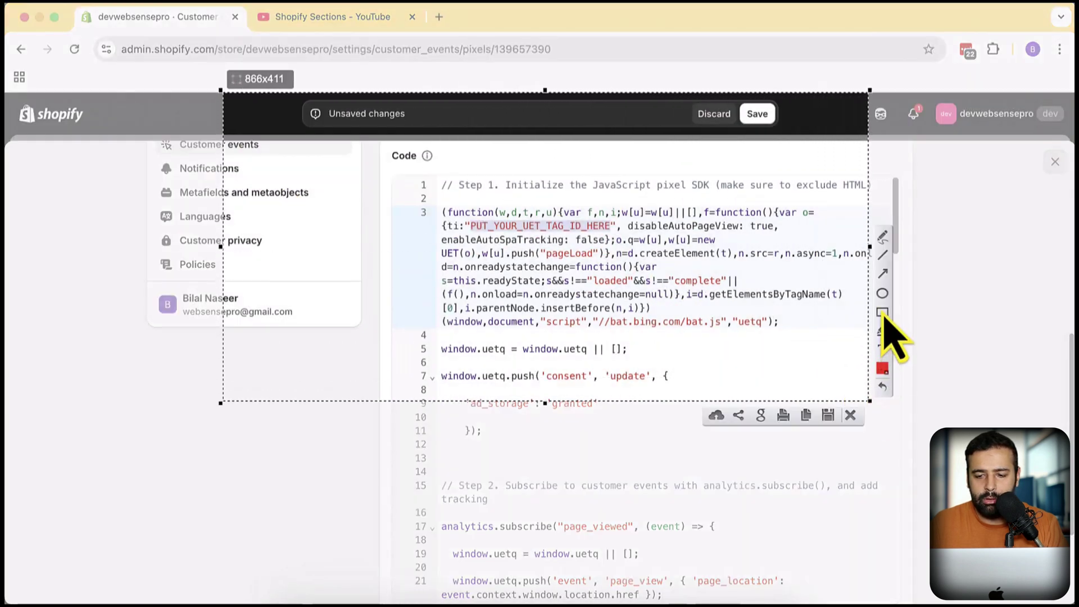
pyautogui.click(884, 273)
pyautogui.moveTo(729, 364); pyautogui.dragTo(745, 376)
pyautogui.moveTo(600, 248); pyautogui.dragTo(593, 239)
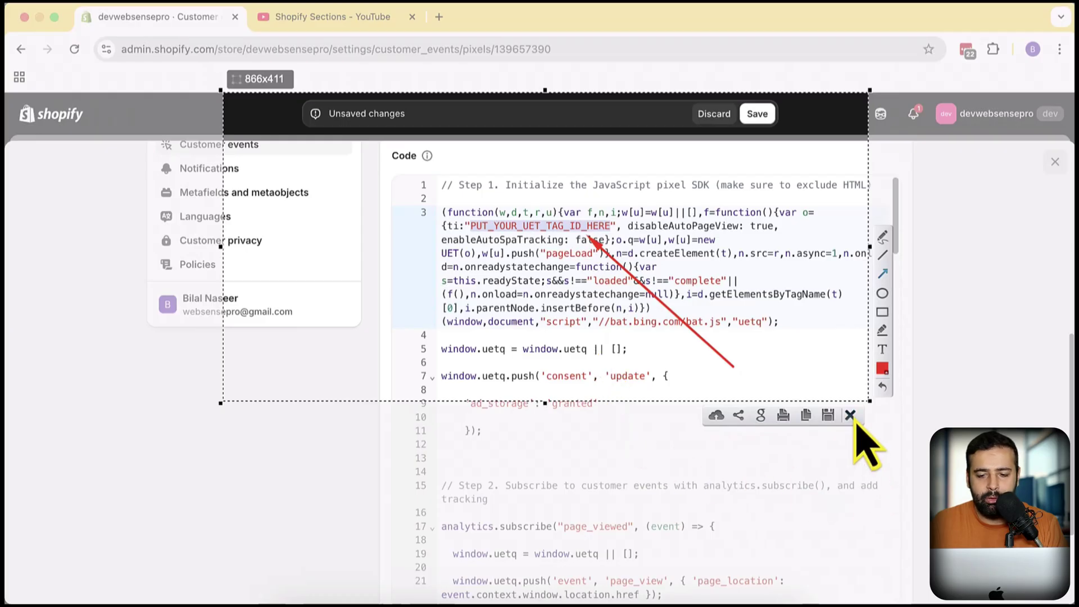
pyautogui.click(851, 417)
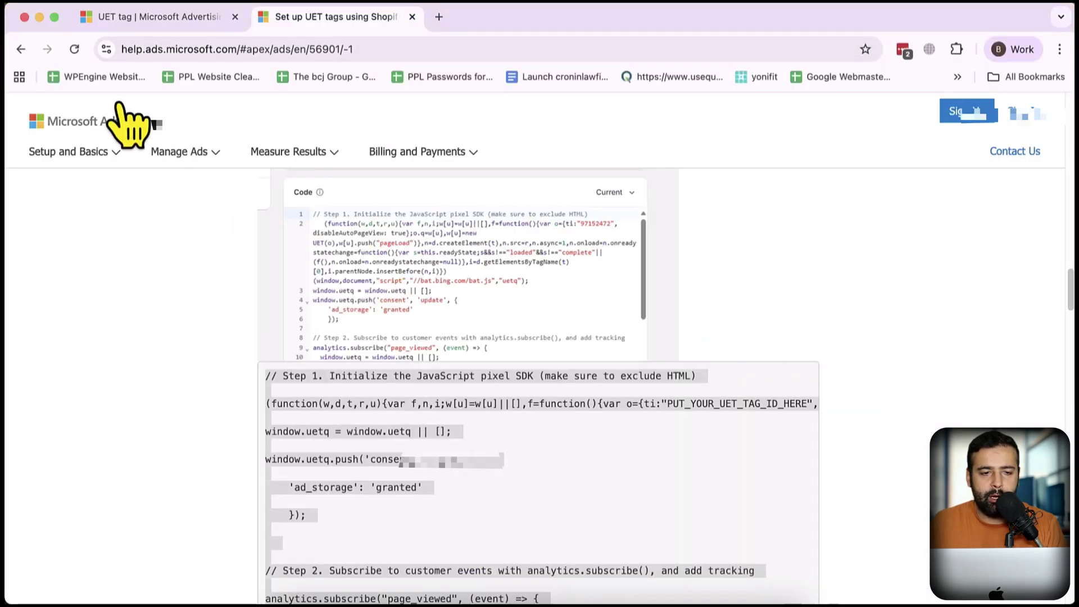
# Step: Replace the PUT_YOUR_UET_TAG_ID_HERE placeholder in the pixel code with the Shopify Conversion Tracking tag's ID, 343214651, from Microsoft Advertising
pyautogui.click(151, 23)
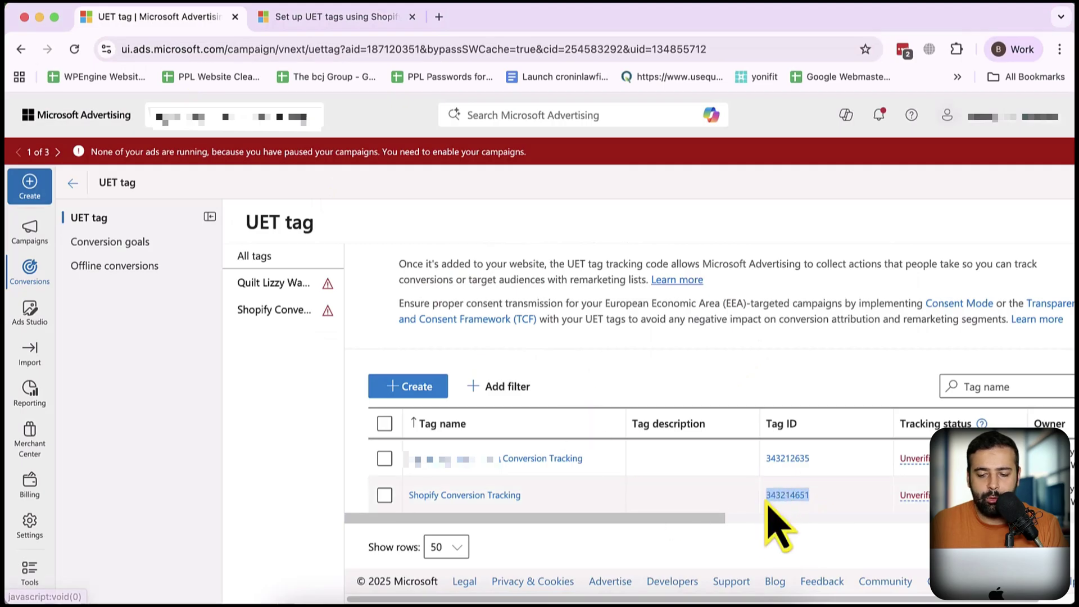
pyautogui.press('super+Tab')
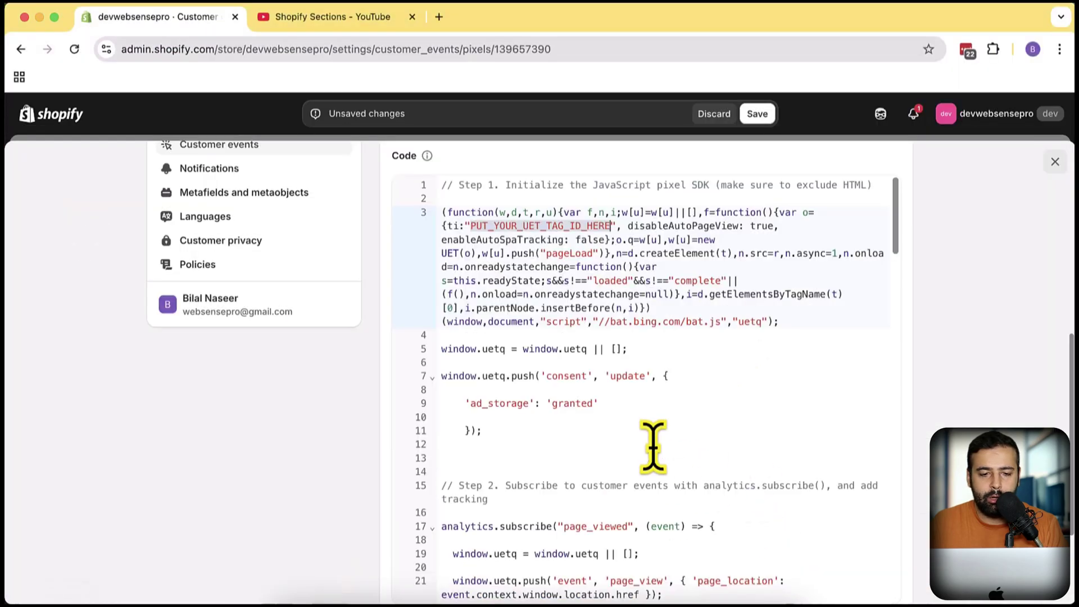
pyautogui.rightClick(501, 228)
pyautogui.click(529, 333)
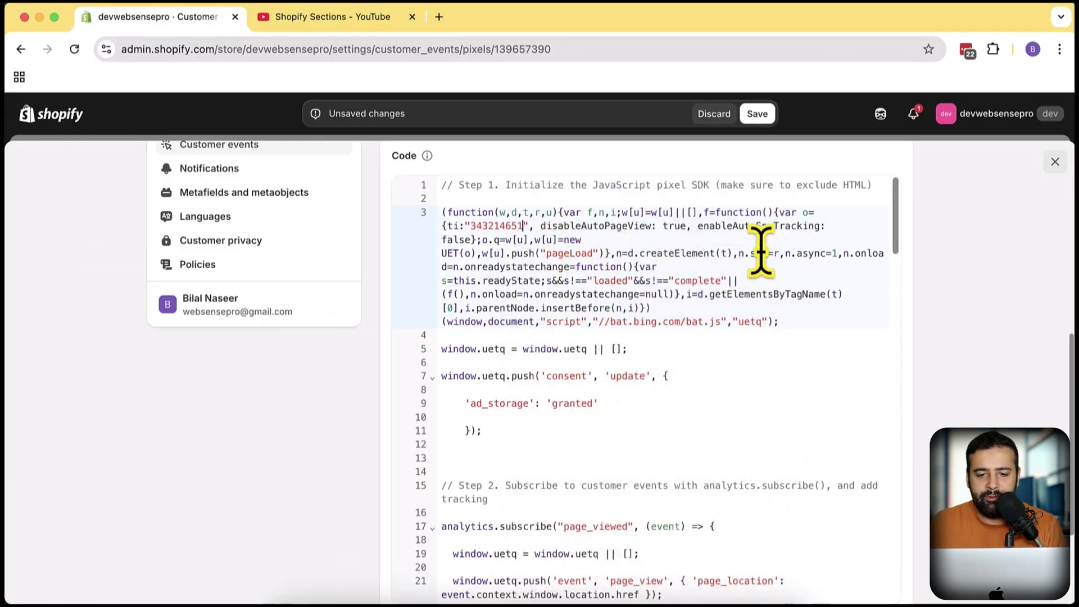
# Step: Save the microsoft-conversion-tracking pixel and connect it to the store, confirming the connection
pyautogui.click(759, 115)
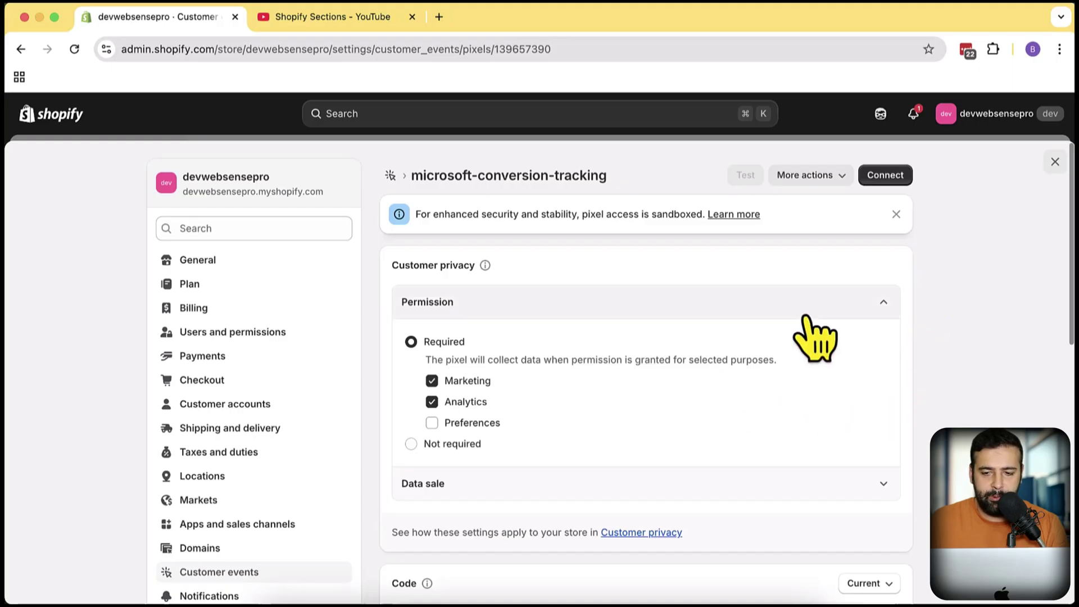
pyautogui.click(885, 175)
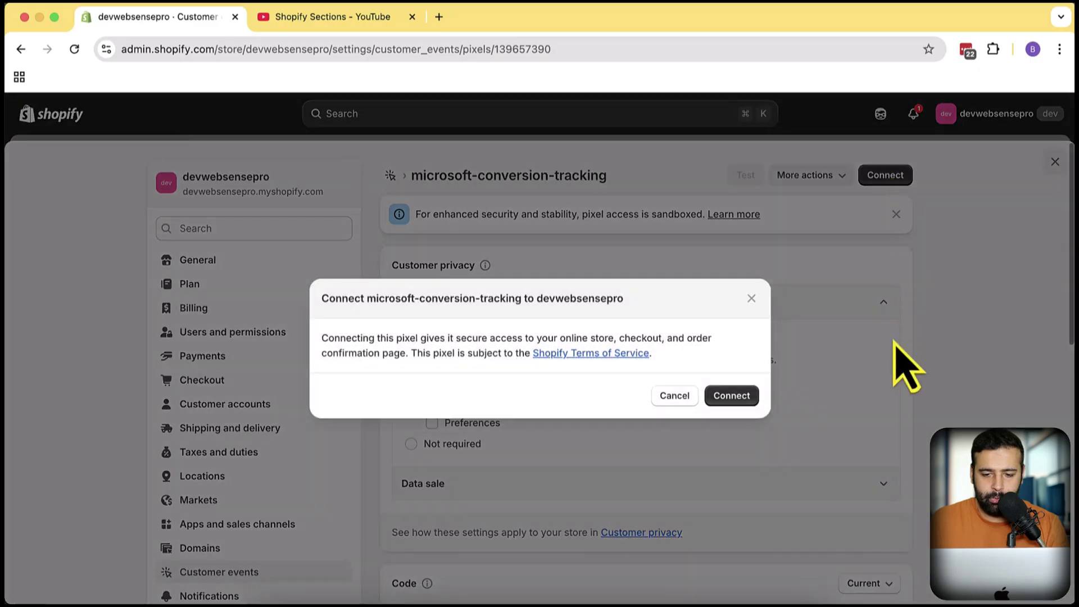
pyautogui.click(724, 396)
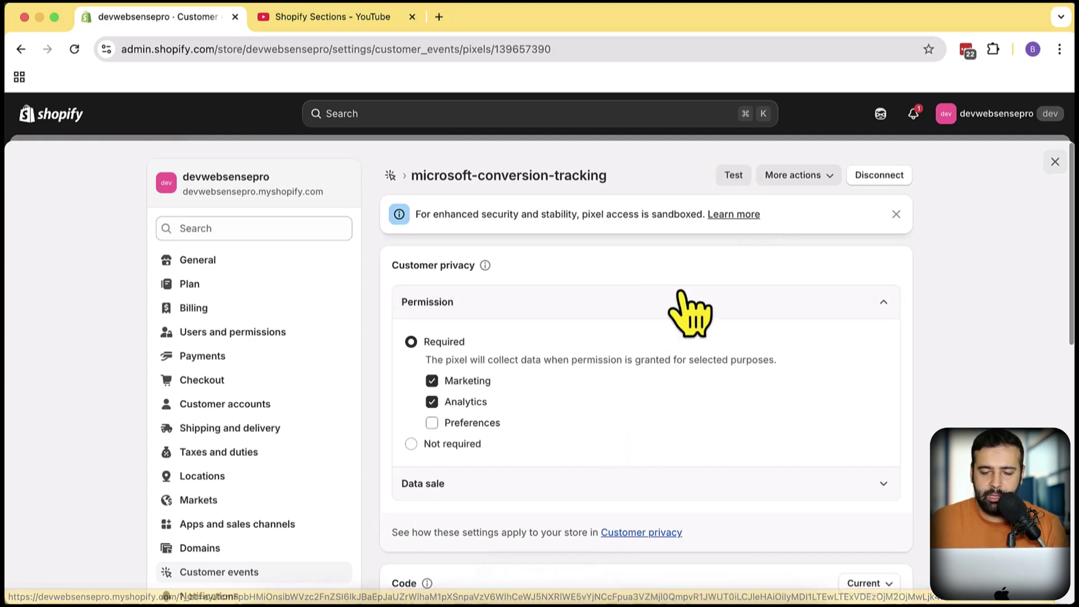
# Step: Start a test of the connected pixel on the storefront, and check its ID and received events in the Pixel helper
pyautogui.click(733, 175)
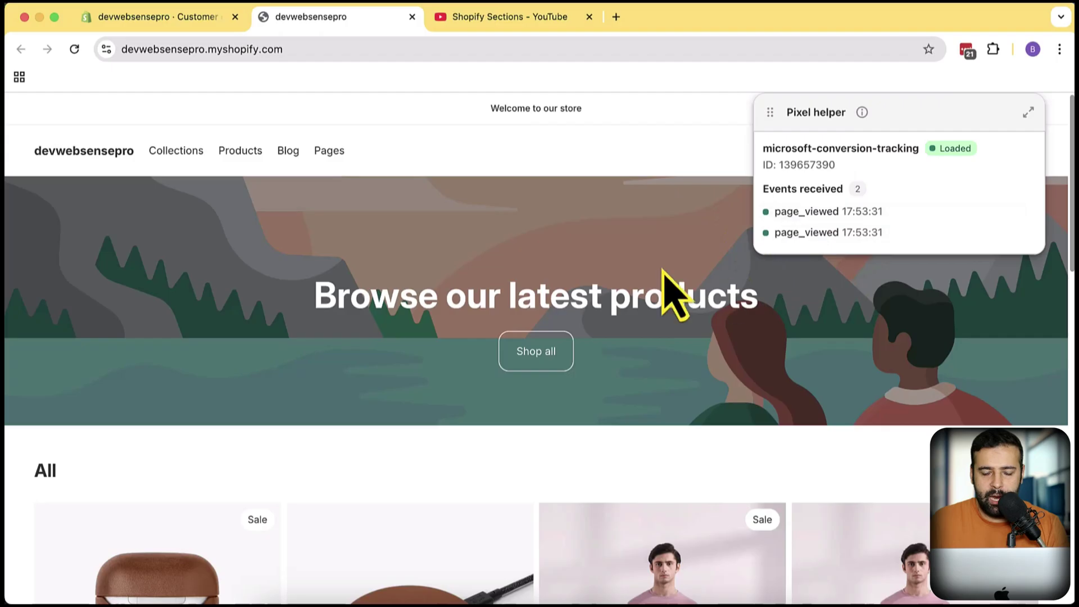
pyautogui.click(792, 233)
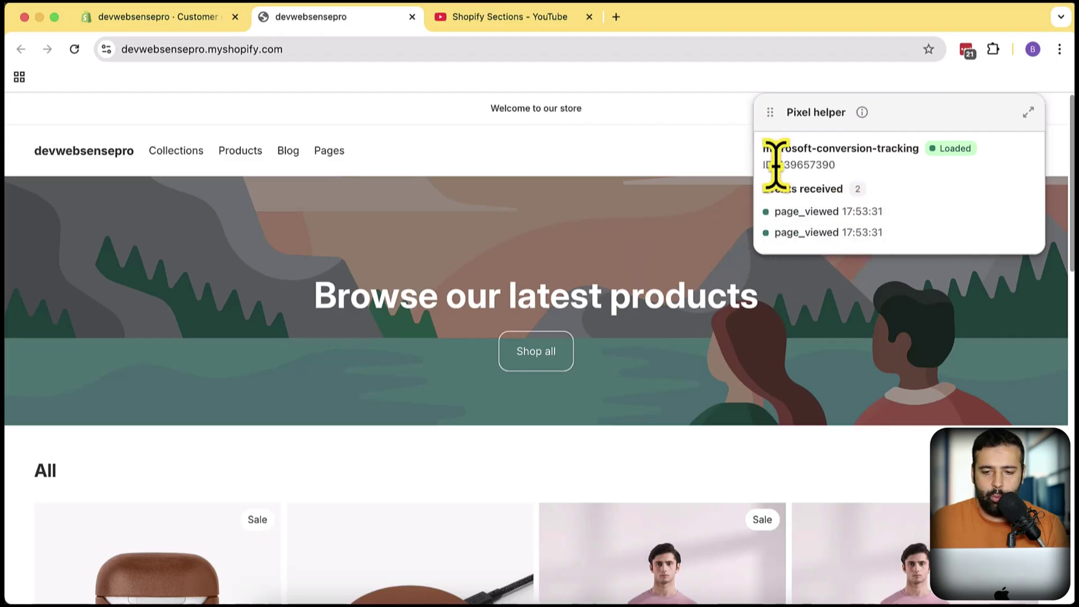
pyautogui.moveTo(780, 164); pyautogui.dragTo(838, 165)
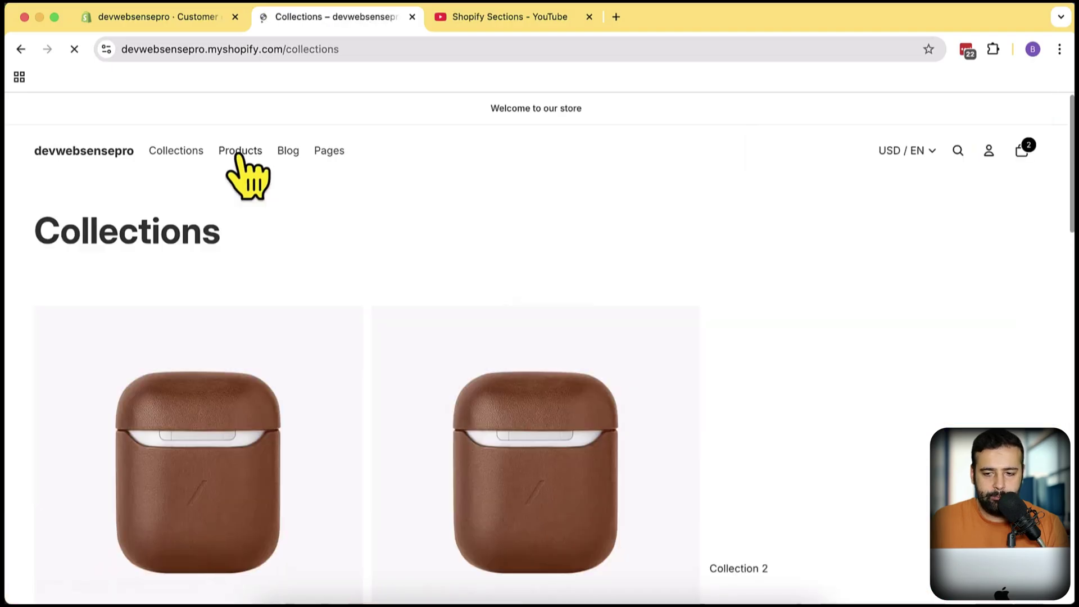
# Step: Open the Drop Classic Leather Wireless Charger from Collection 1, and check the events and highlight the pixel ID in the Pixel helper
pyautogui.scroll(-2, 506, 203)
pyautogui.scroll(-3, 579, 309)
pyautogui.click(514, 290)
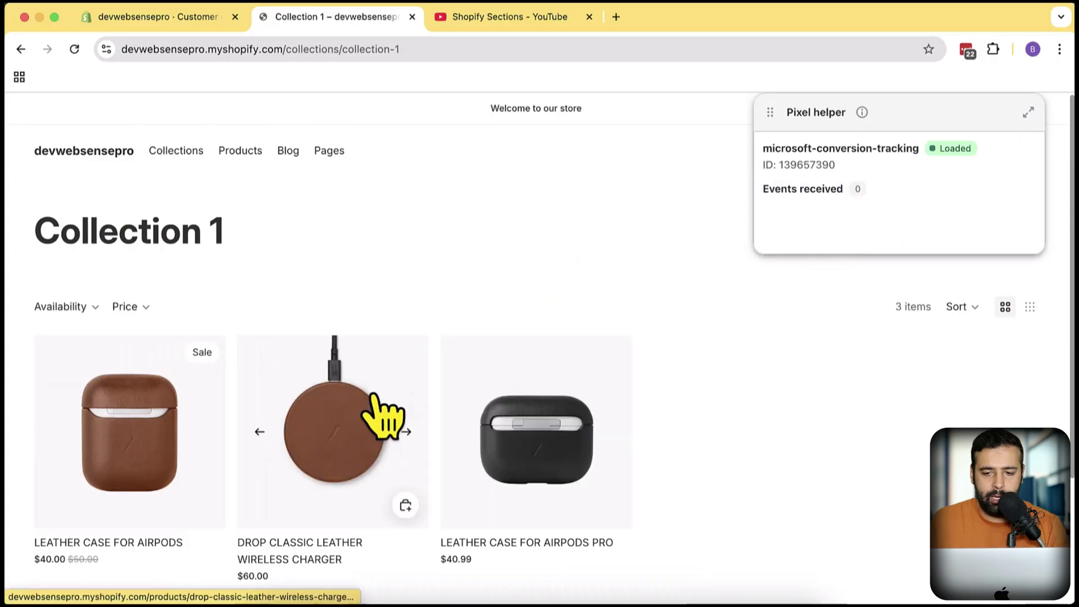
pyautogui.click(372, 395)
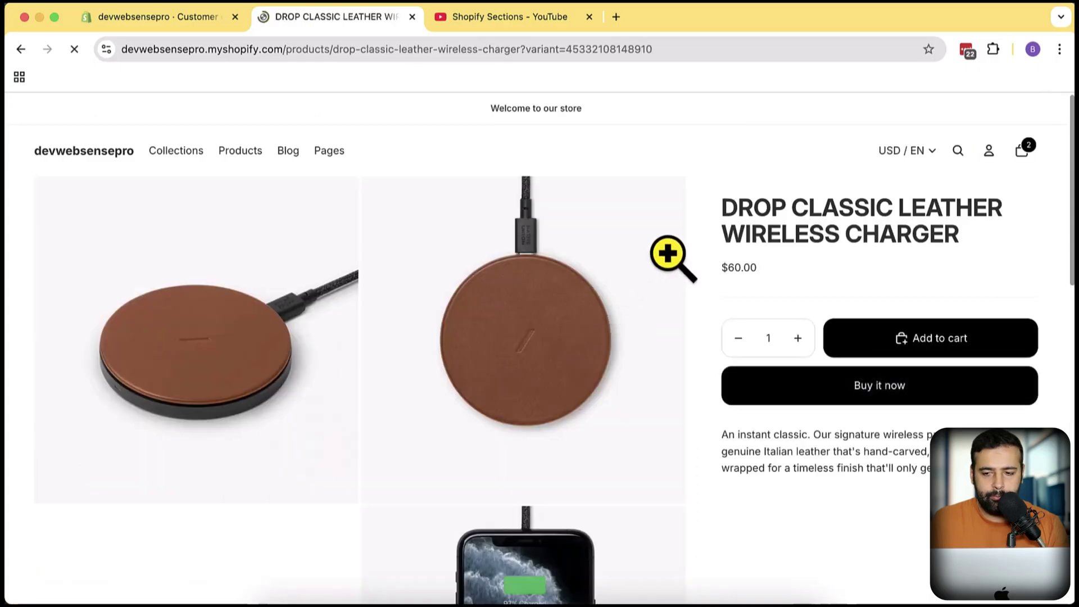
pyautogui.scroll(-1, 900, 202)
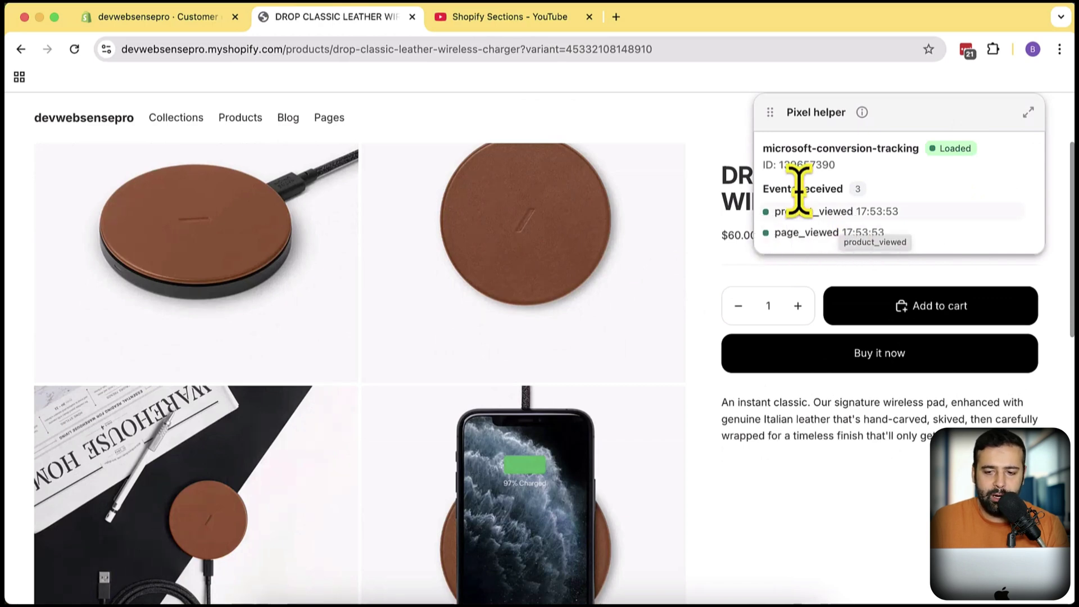
pyautogui.moveTo(796, 164); pyautogui.dragTo(841, 175)
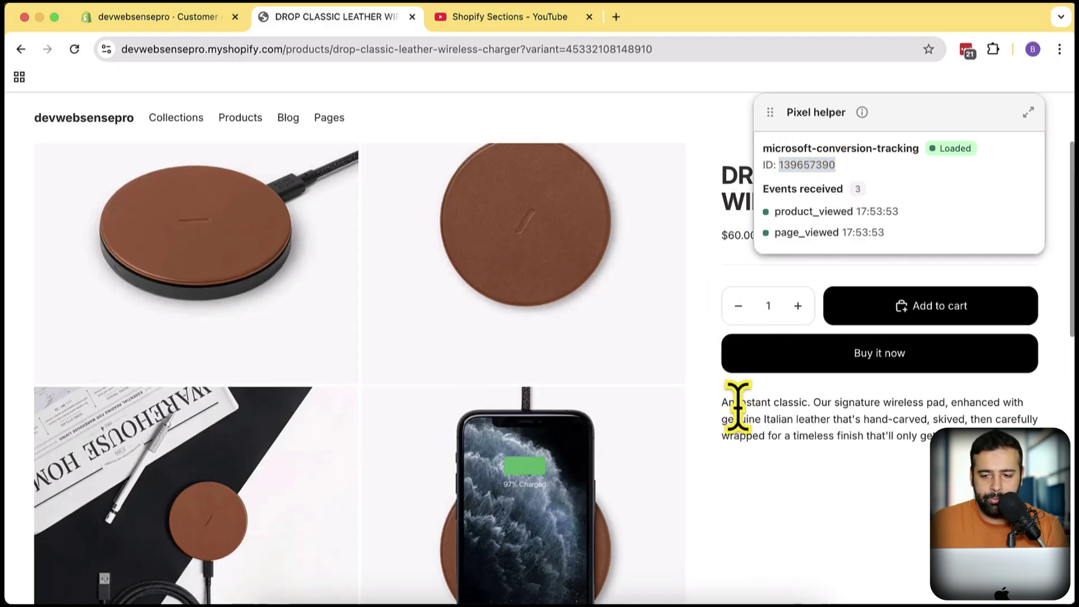
# Step: Add the wireless charger to the cart, move the Pixel helper off the product details, and open and close the cart
pyautogui.scroll(1, 807, 356)
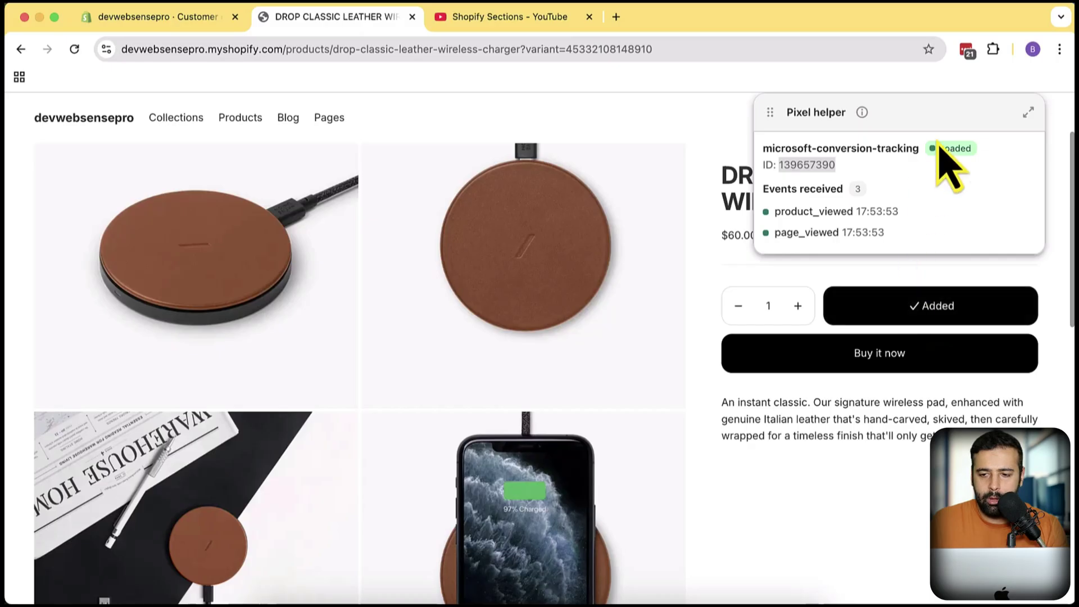
pyautogui.moveTo(779, 127); pyautogui.dragTo(34, 227)
pyautogui.click(1022, 118)
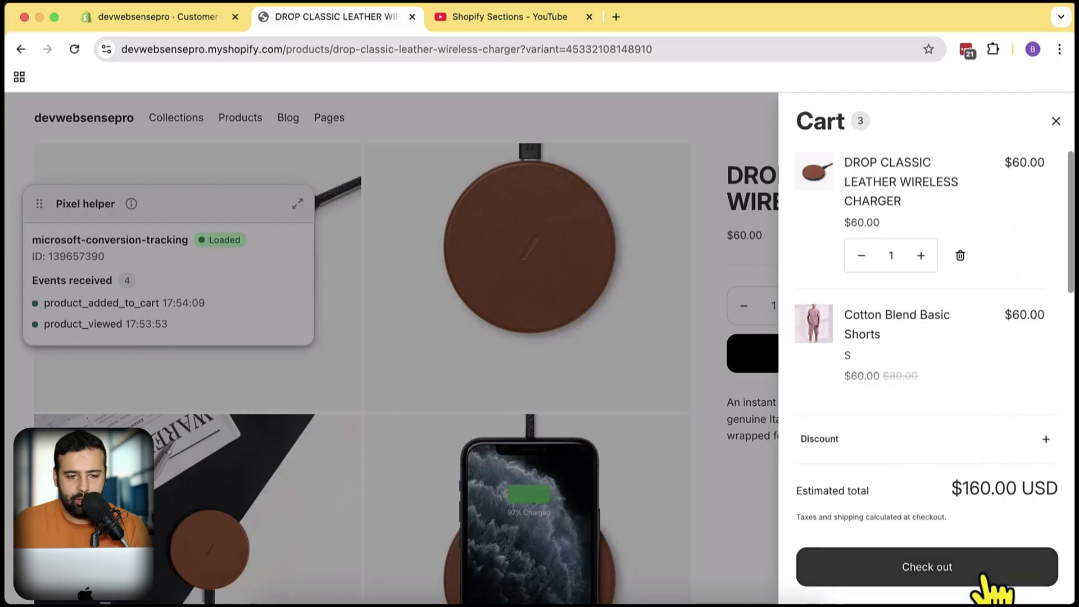
pyautogui.click(392, 354)
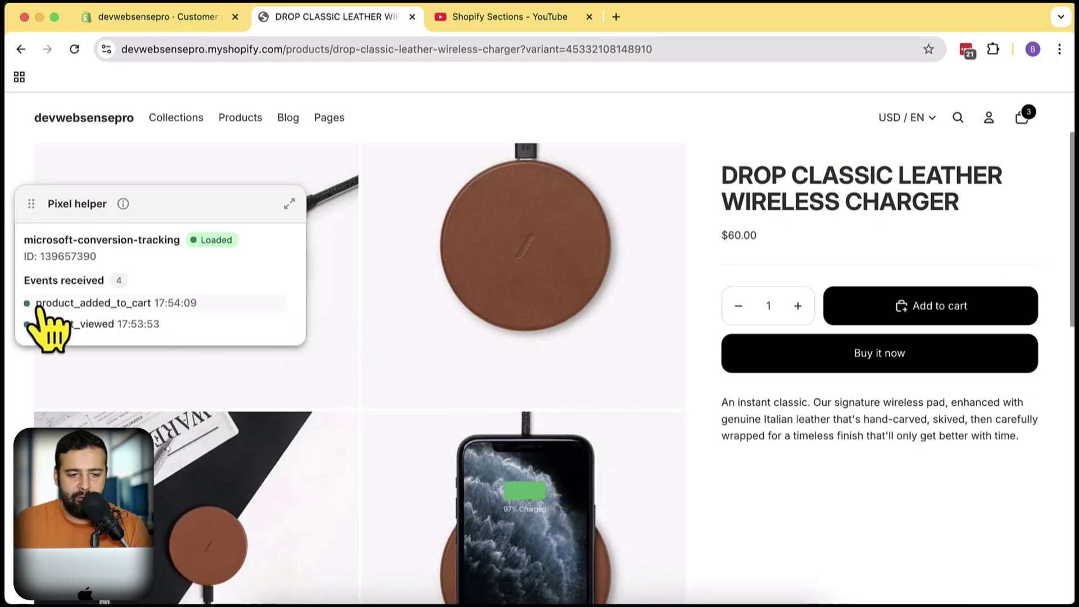
# Step: Expand the product_added_to_cart event in the Pixel helper and highlight the pixel ID above it
pyautogui.click(135, 305)
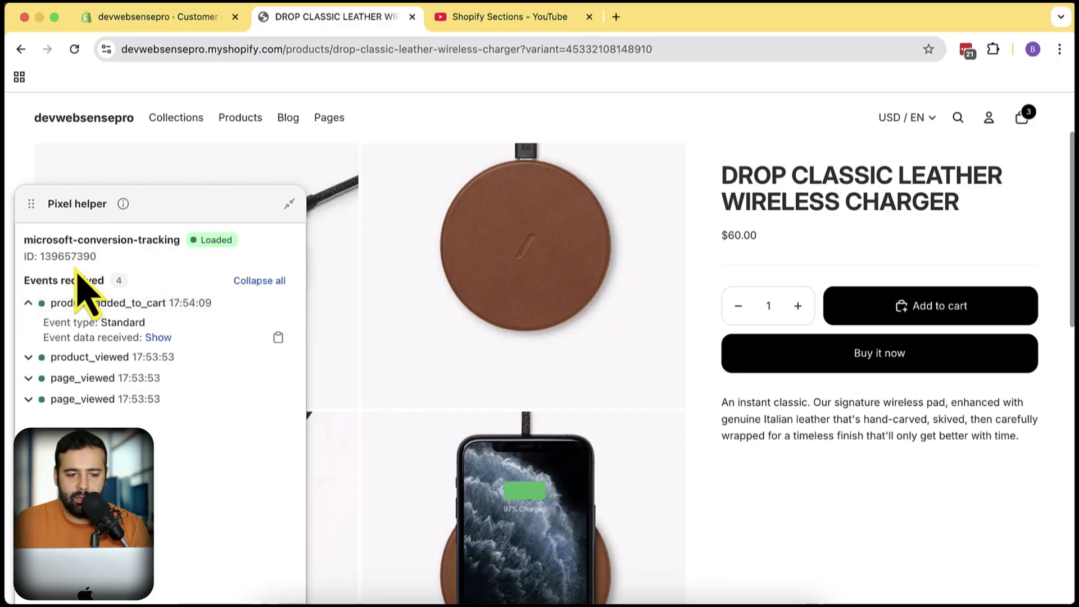
pyautogui.doubleClick(43, 255)
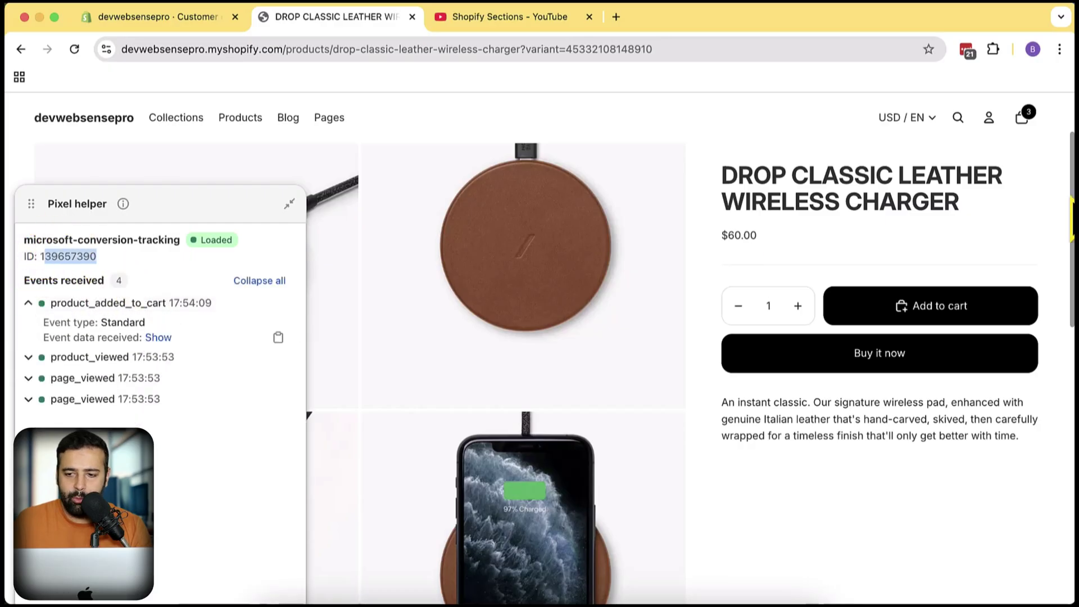
# Step: Proceed from the cart to checkout, and check the checkout_started event and pixel ID in the Pixel helper
pyautogui.click(1022, 118)
pyautogui.click(994, 573)
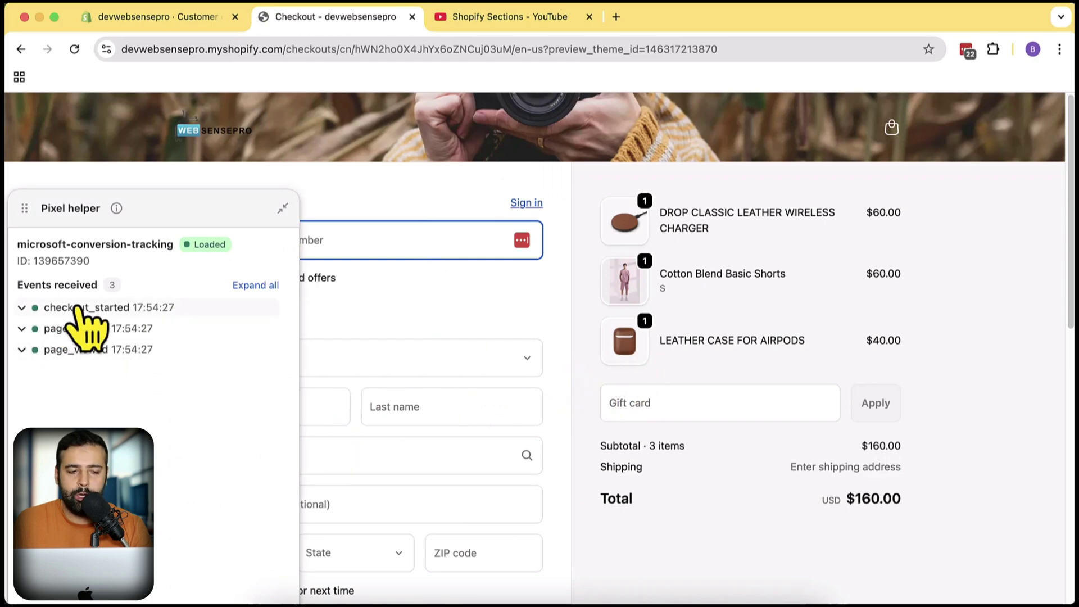
pyautogui.moveTo(32, 261); pyautogui.dragTo(60, 261)
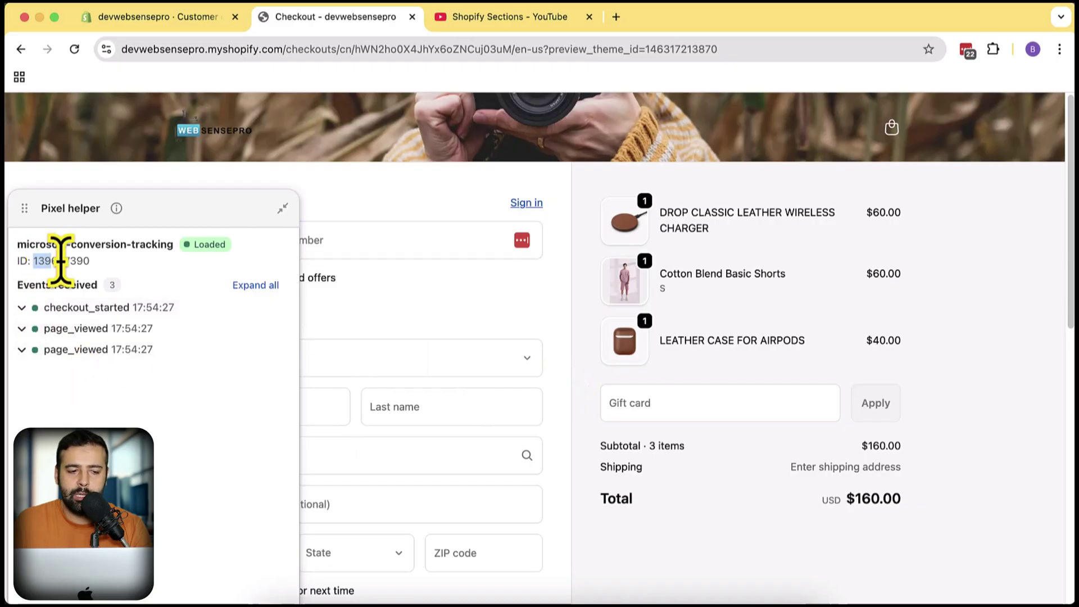
# Step: Return to the microsoft-conversion-tracking pixel's settings in the Shopify admin and review its code
pyautogui.click(169, 17)
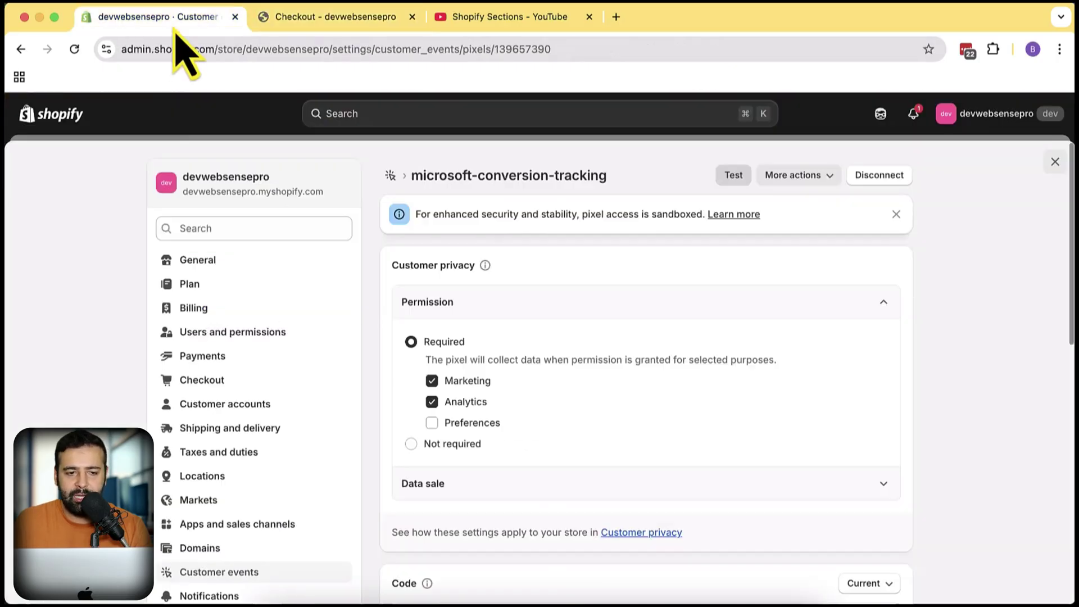
pyautogui.scroll(-15, 777, 366)
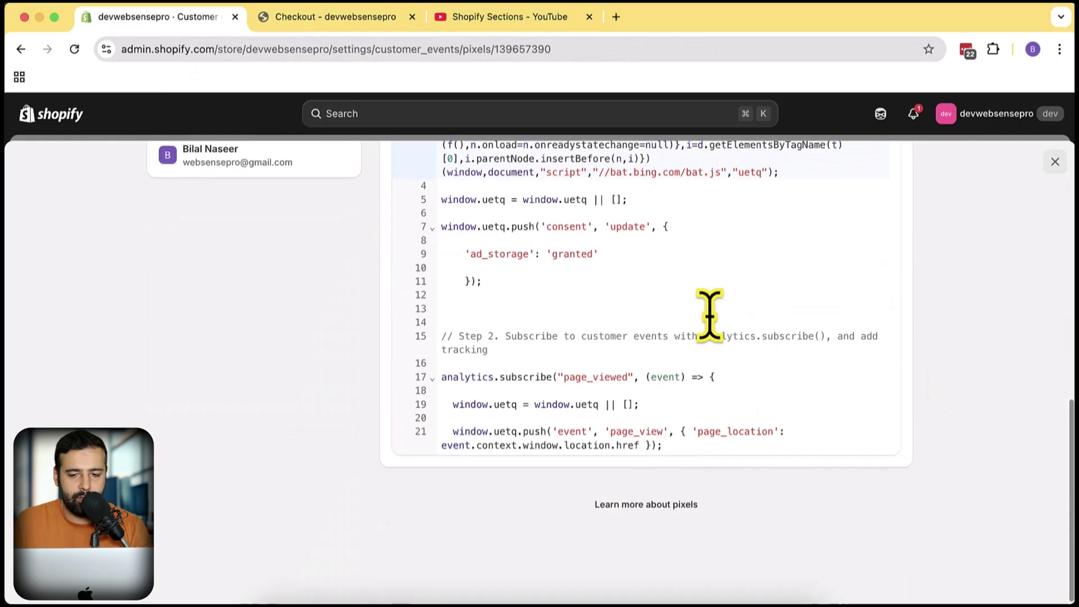
pyautogui.scroll(5, 710, 313)
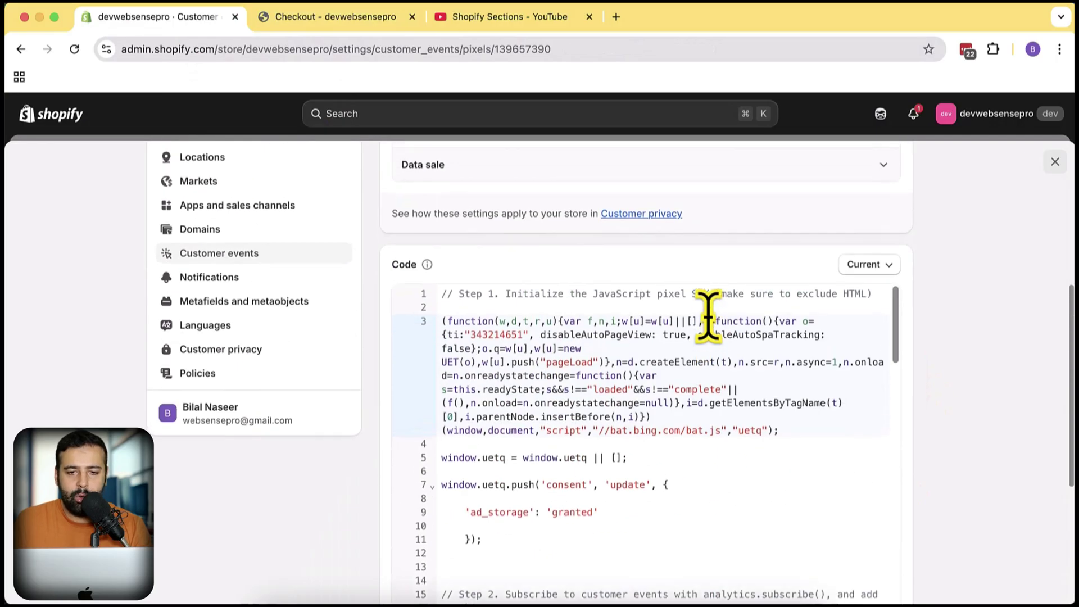